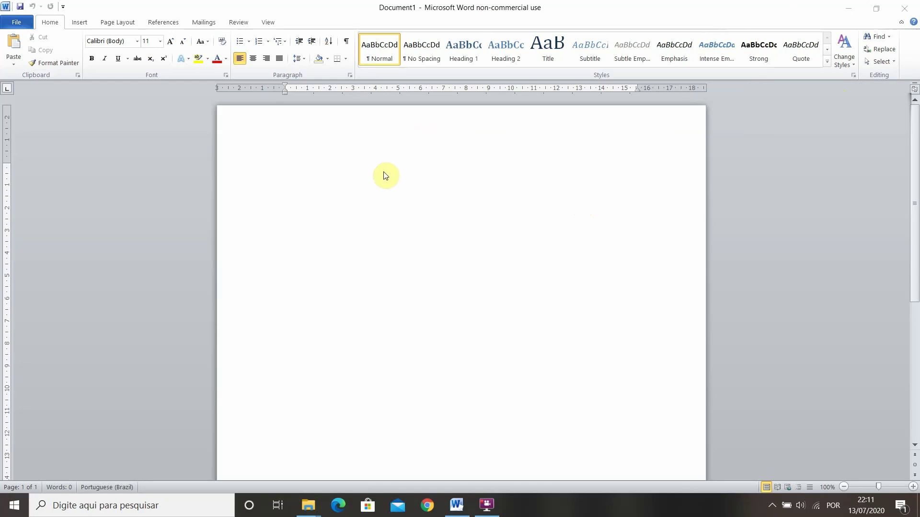
# Type a B at the top of the blank document and underline it
pyautogui.click(360, 188)
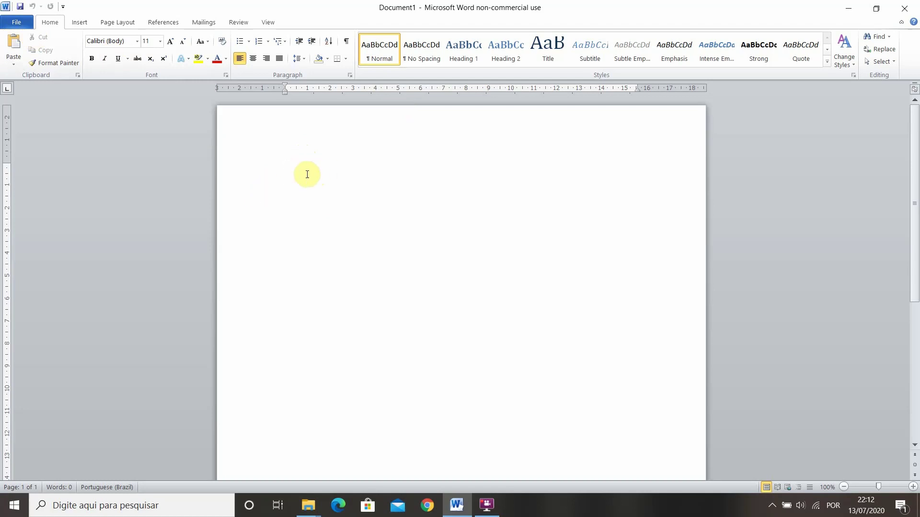
pyautogui.write('b')
pyautogui.moveTo(308, 170); pyautogui.dragTo(282, 168)
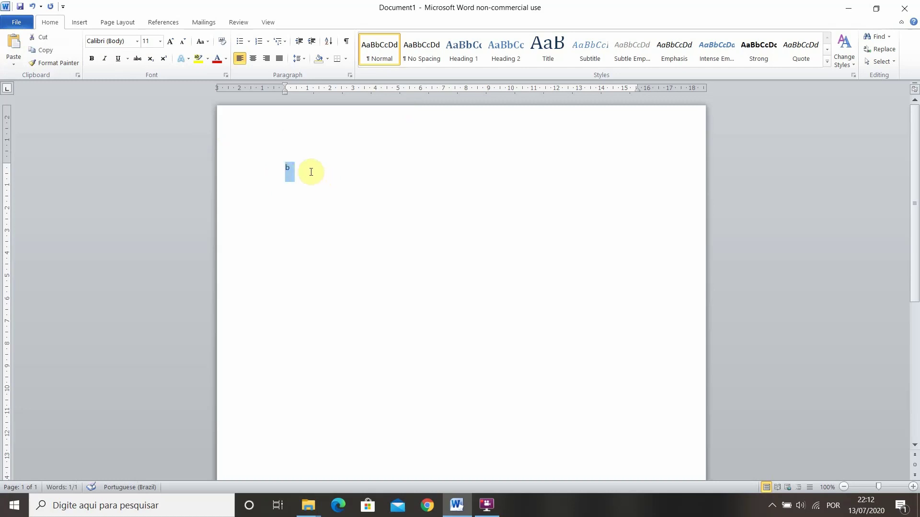
pyautogui.click(117, 59)
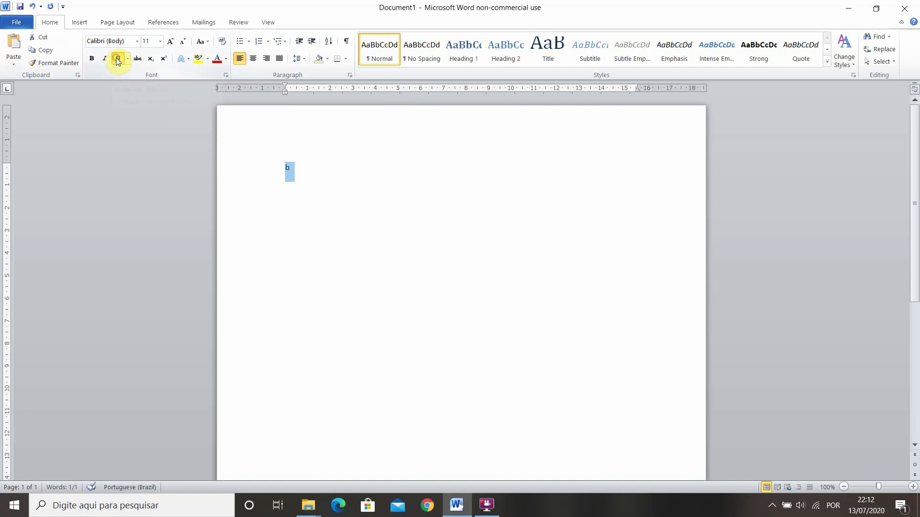
pyautogui.click(320, 179)
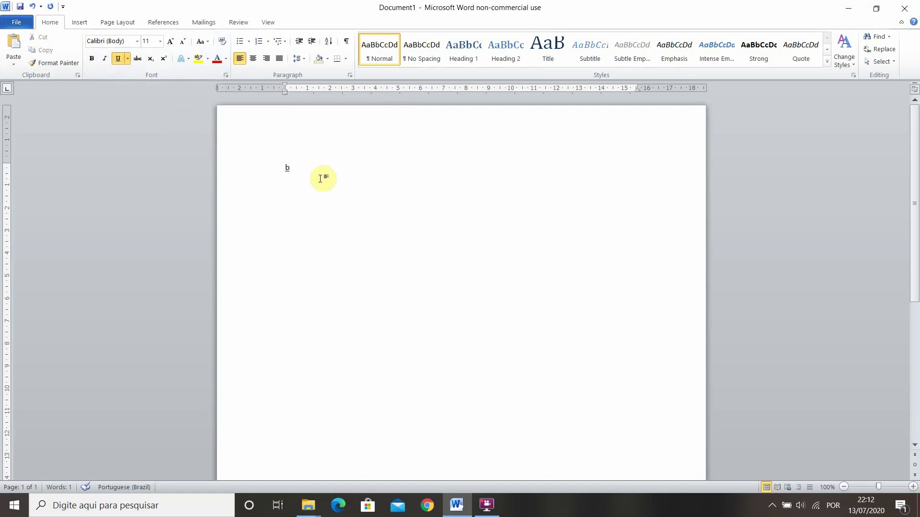
# Extend underlined tabs after the B into about nine ruled lines
pyautogui.press('Tab')
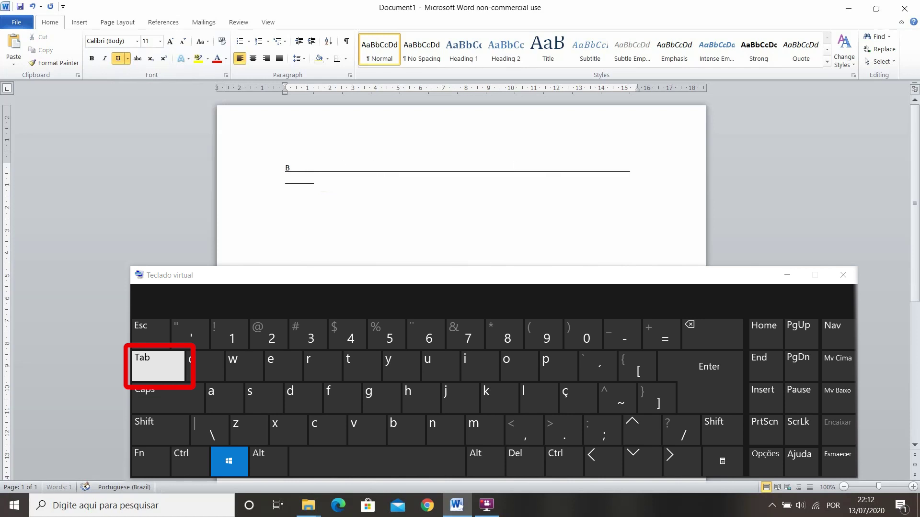
pyautogui.press('Tab')
pyautogui.press('Tab')
pyautogui.press('Tab')
pyautogui.press('Tab')
pyautogui.press('Tab')
pyautogui.press('Tab')
pyautogui.press('Tab')
pyautogui.press('Tab')
pyautogui.press('Tab')
pyautogui.press('Tab')
pyautogui.press('Tab')
pyautogui.press('Tab')
pyautogui.press('Tab')
pyautogui.press('Tab')
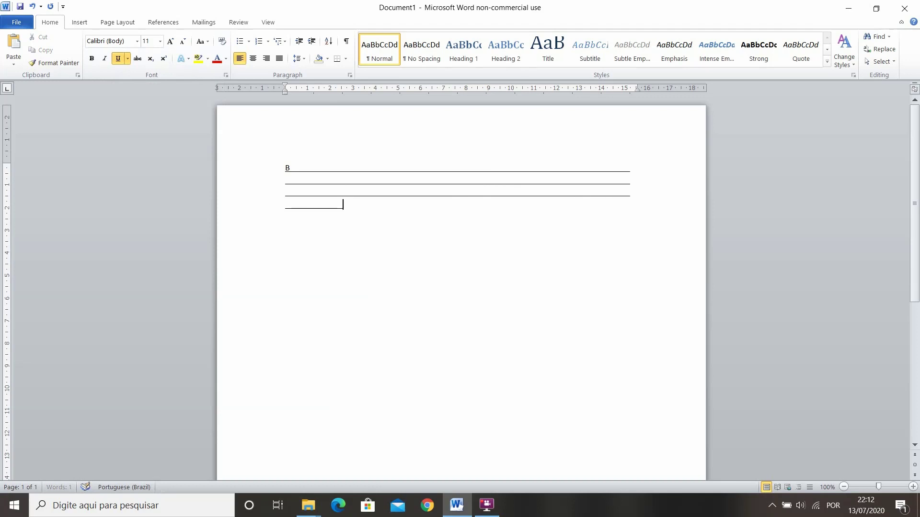
pyautogui.press('Tab')
pyautogui.press('Tab')
pyautogui.press('Tab')
pyautogui.press('Tab')
pyautogui.press('Tab')
pyautogui.press('Tab')
pyautogui.press('Tab')
pyautogui.press('Tab')
pyautogui.press('Tab')
pyautogui.press('Tab')
pyautogui.press('Tab')
pyautogui.press('Tab')
pyautogui.press('Tab')
pyautogui.press('Tab')
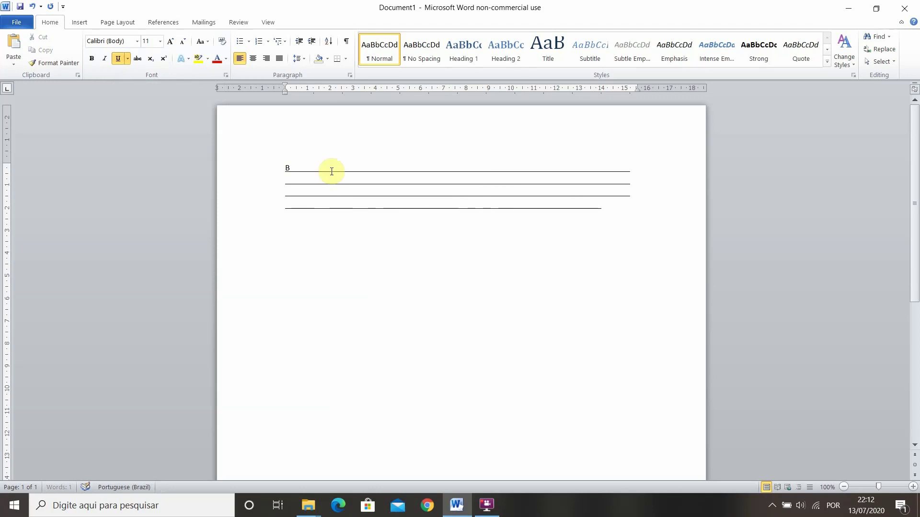
pyautogui.press('Tab')
pyautogui.press('Tab')
pyautogui.press('Tab')
pyautogui.press('Tab')
pyautogui.press('Tab')
pyautogui.press('Tab')
pyautogui.press('Tab')
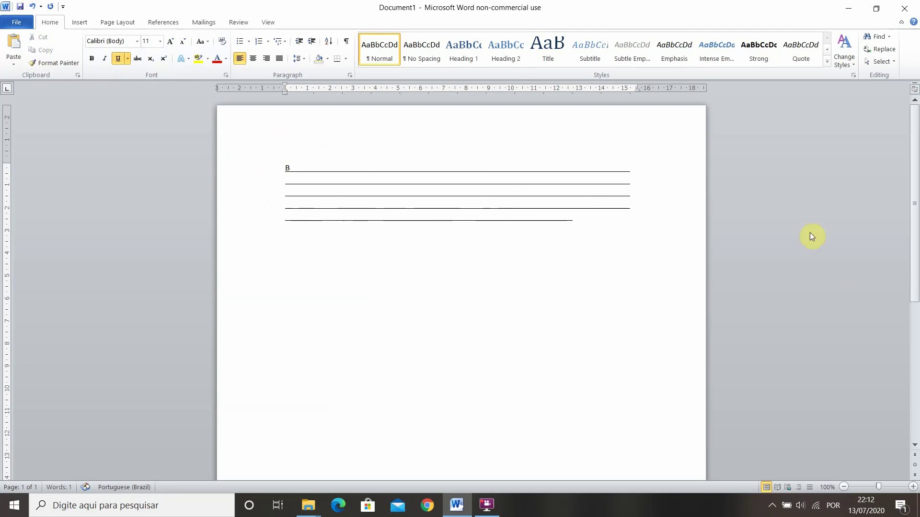
pyautogui.press('Tab')
pyautogui.press('Tab')
pyautogui.press('Tab')
pyautogui.press('Tab')
pyautogui.press('Tab')
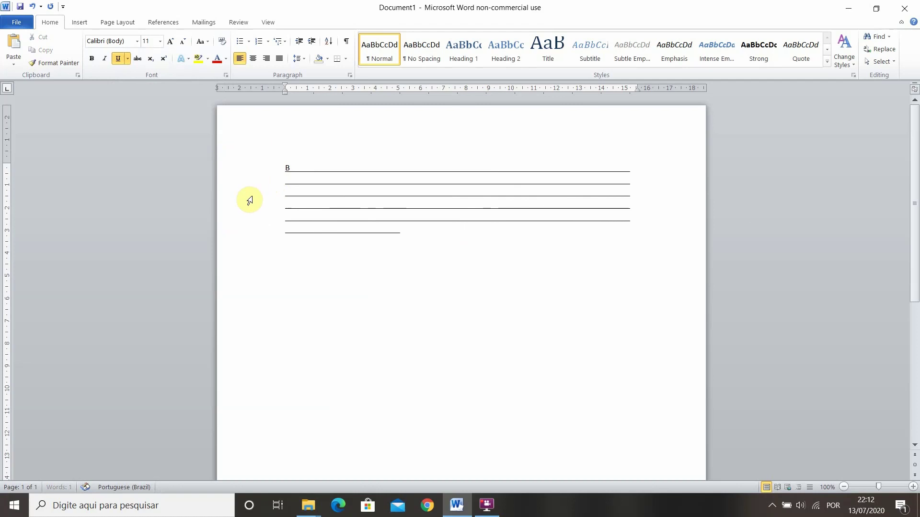
pyautogui.press('Tab')
pyautogui.press('Tab')
pyautogui.press('Tab')
pyautogui.press('Tab')
pyautogui.press('Tab')
pyautogui.press('Tab')
pyautogui.press('Tab')
pyautogui.press('Tab')
pyautogui.press('Tab')
pyautogui.press('Tab')
pyautogui.press('Tab')
pyautogui.press('Tab')
pyautogui.press('Tab')
pyautogui.press('Tab')
pyautogui.press('Tab')
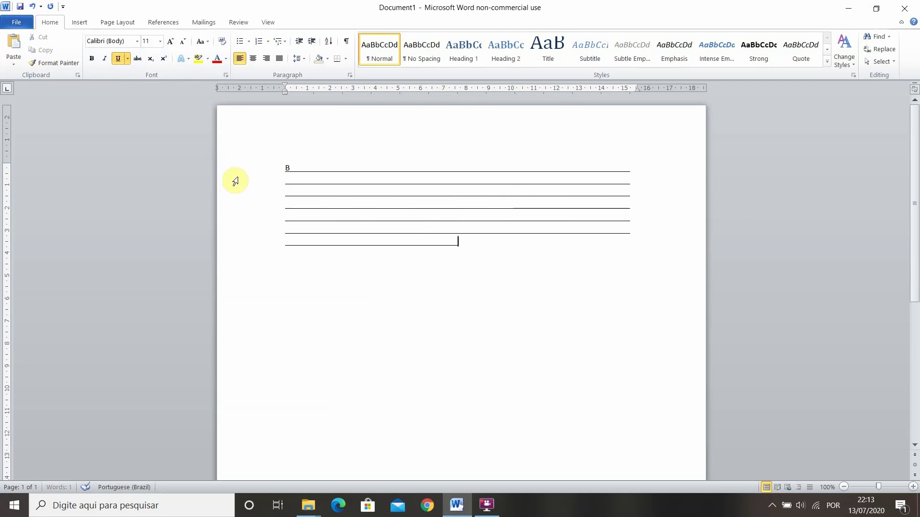
pyautogui.press('Tab')
pyautogui.press('Tab')
pyautogui.press('Tab')
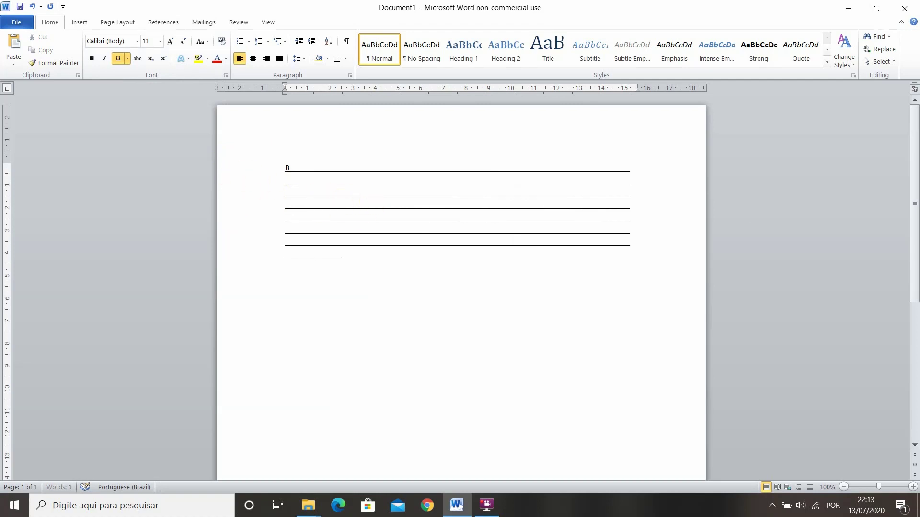
pyautogui.press('Tab')
pyautogui.press('Tab')
pyautogui.press('Tab')
pyautogui.press('Tab')
pyautogui.press('Tab')
pyautogui.press('Tab')
pyautogui.press('Tab')
pyautogui.press('Tab')
pyautogui.press('Tab')
pyautogui.press('Tab')
pyautogui.press('Tab')
pyautogui.press('Tab')
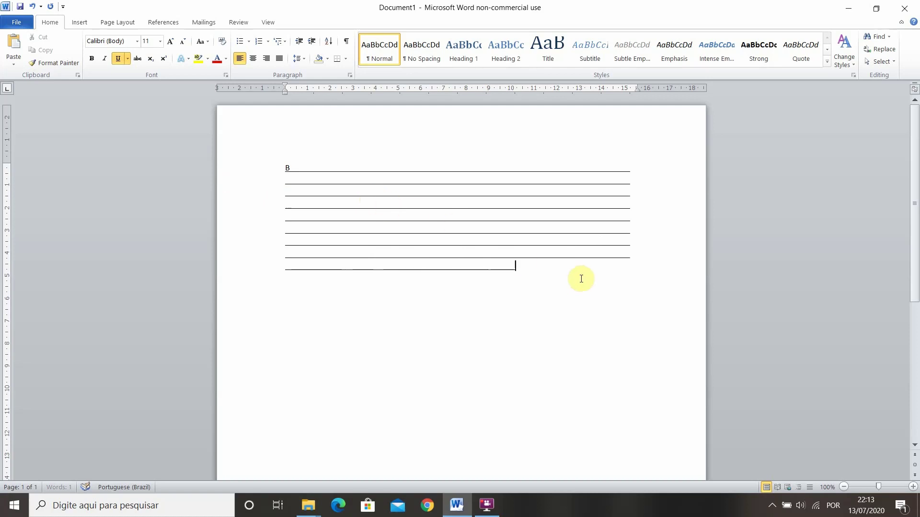
# Delete the B and paste a second set of nine ruled lines below
pyautogui.moveTo(633, 267); pyautogui.dragTo(283, 171)
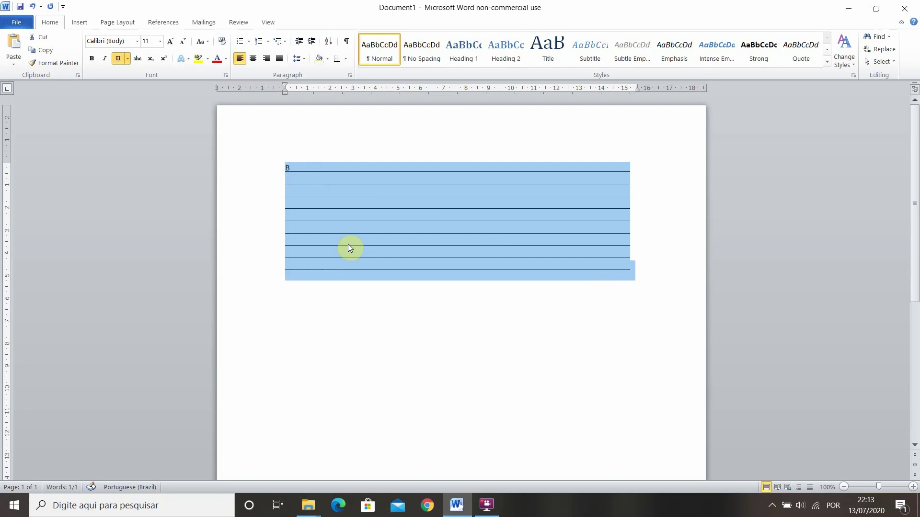
pyautogui.click(290, 171)
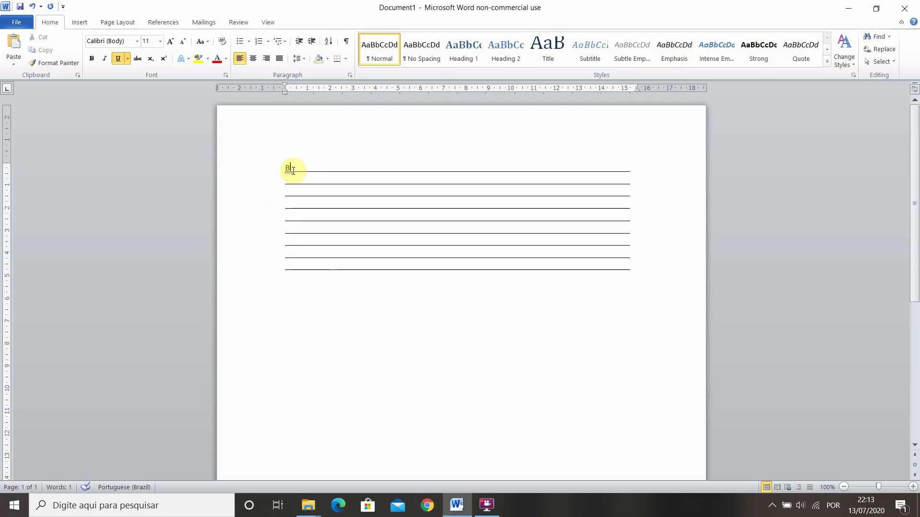
pyautogui.press('BackSpace')
pyautogui.moveTo(286, 171); pyautogui.dragTo(625, 282)
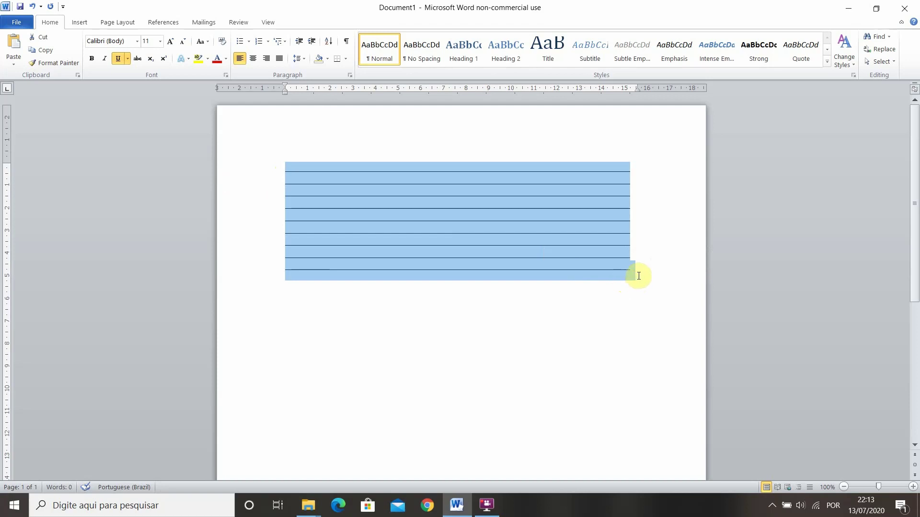
pyautogui.click(638, 276)
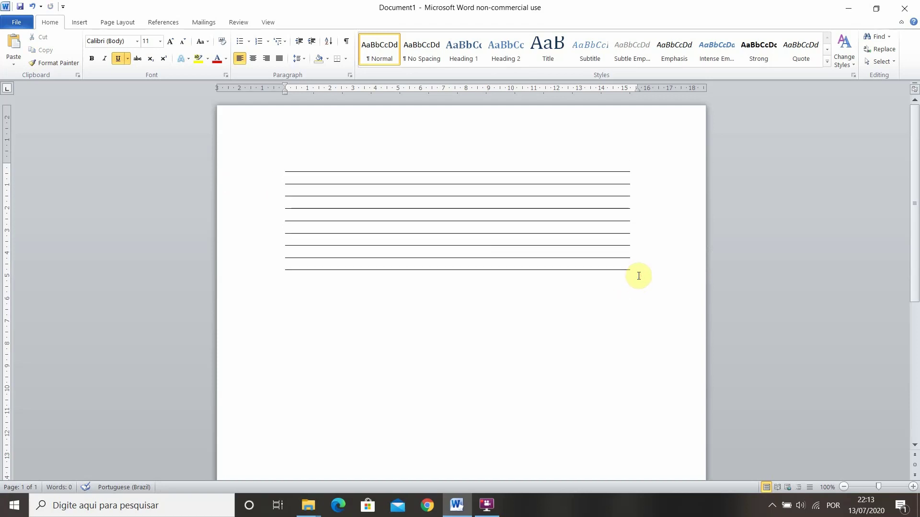
pyautogui.hotkey('ctrl', 'v')
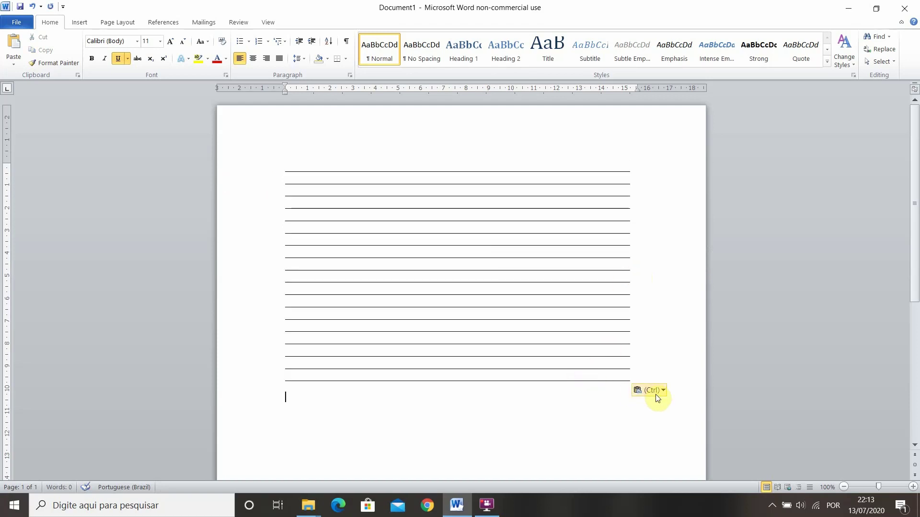
# Copy all eighteen lines and paste them below as plain text, filling the page
pyautogui.moveTo(636, 376); pyautogui.dragTo(285, 171)
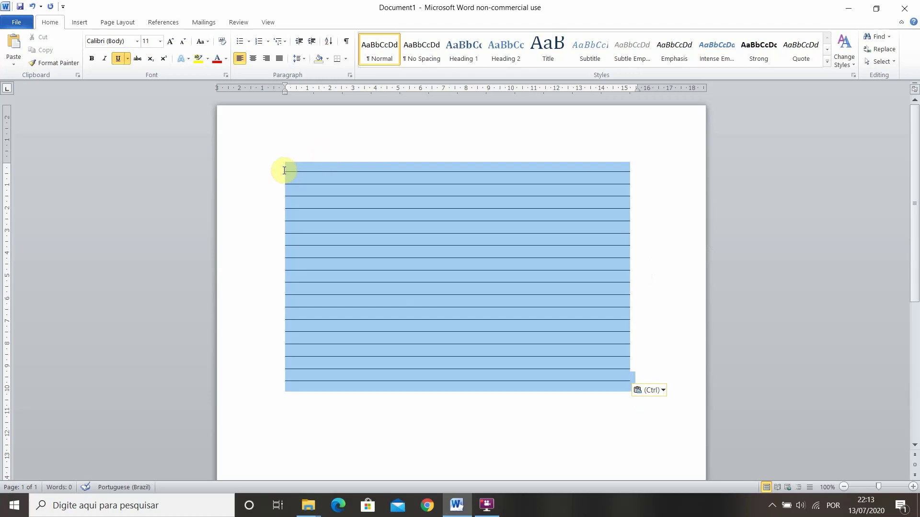
pyautogui.rightClick(430, 234)
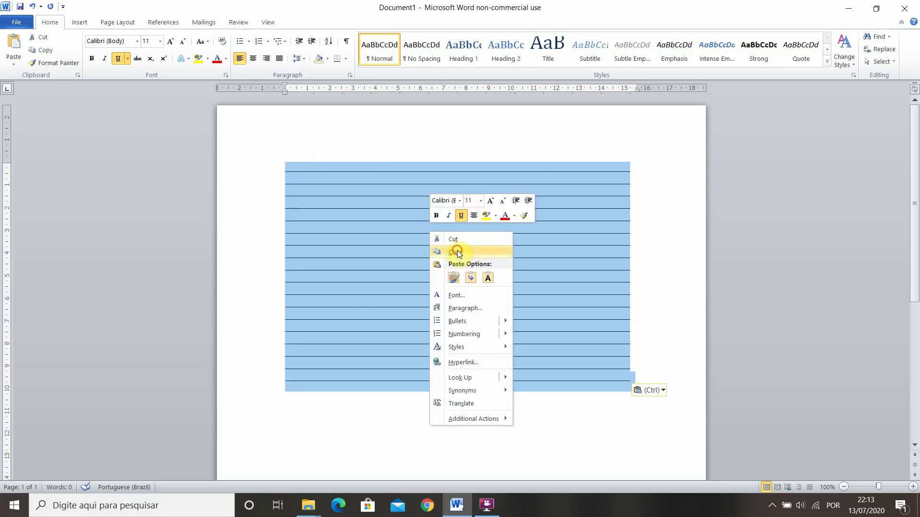
pyautogui.click(457, 252)
pyautogui.click(539, 406)
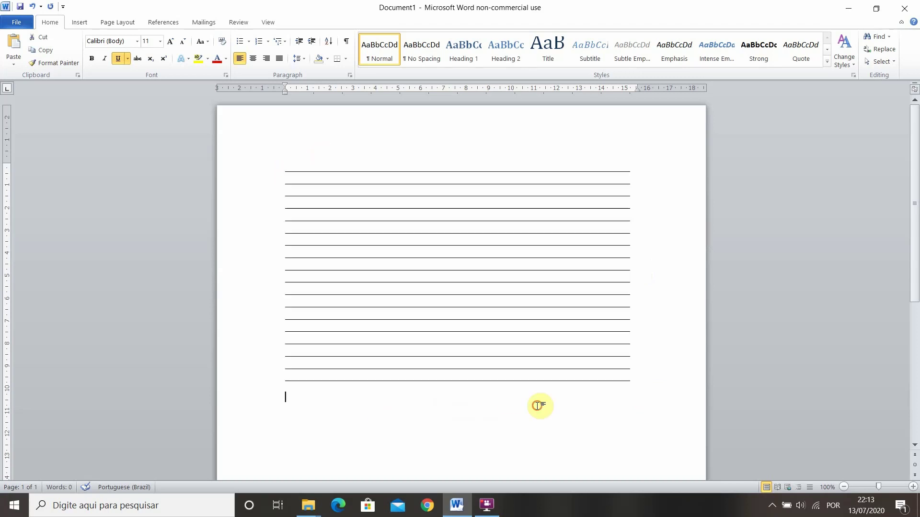
pyautogui.rightClick(301, 402)
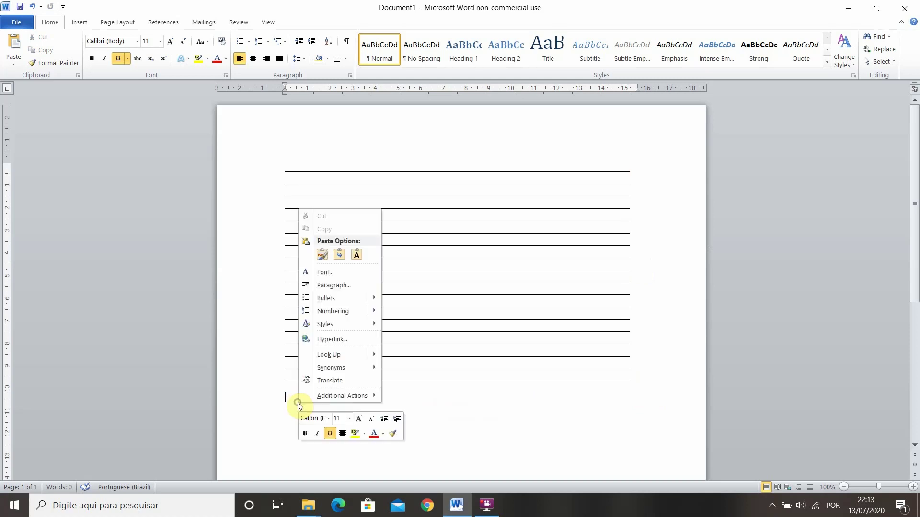
pyautogui.click(356, 255)
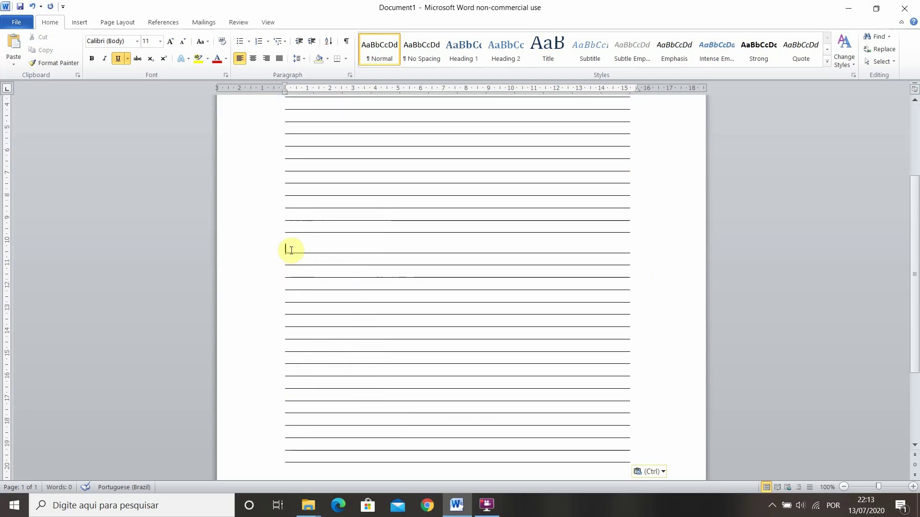
pyautogui.scroll(-3, 454, 273)
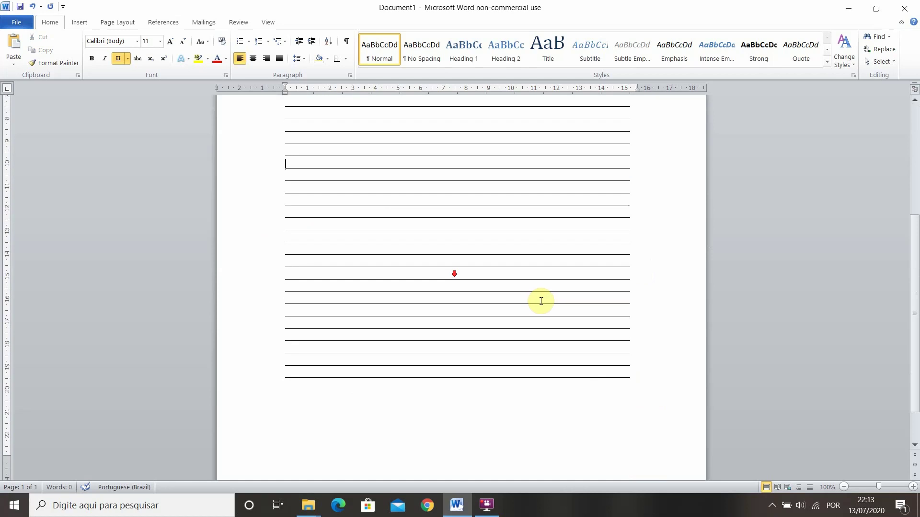
pyautogui.scroll(7, 539, 297)
pyautogui.scroll(1, 414, 194)
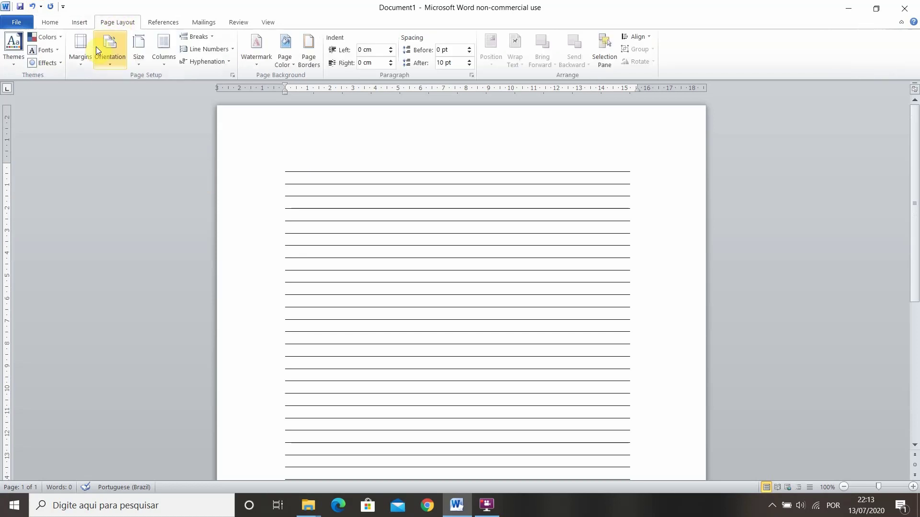
# Apply the Narrow margin preset to the lined page
pyautogui.click(79, 65)
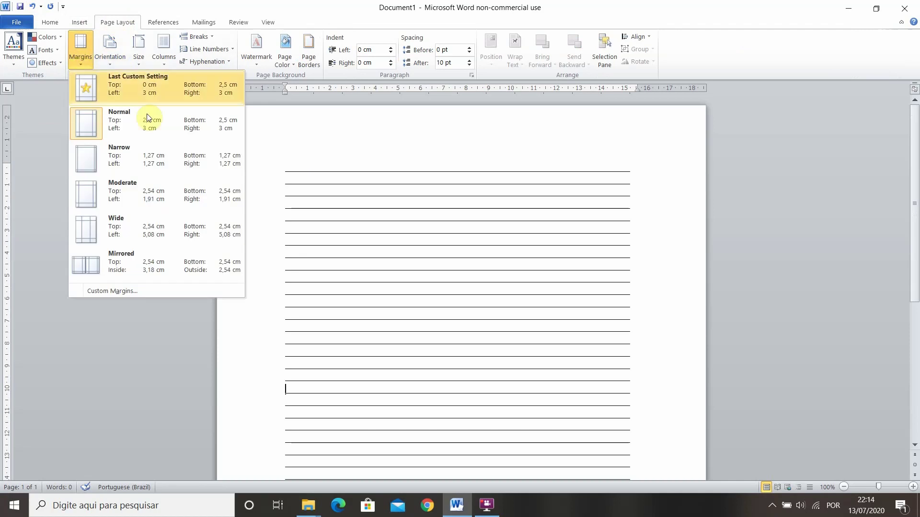
pyautogui.click(156, 165)
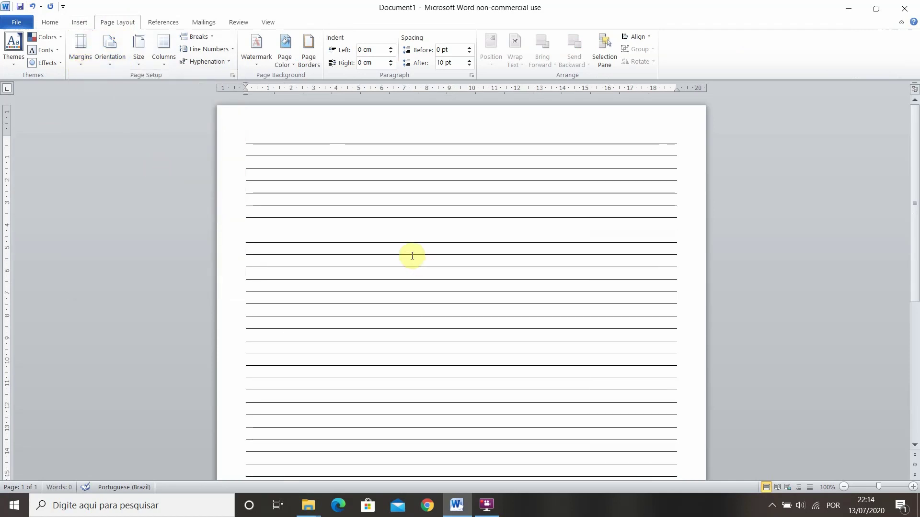
pyautogui.scroll(-1, 412, 255)
pyautogui.scroll(-1, 412, 255)
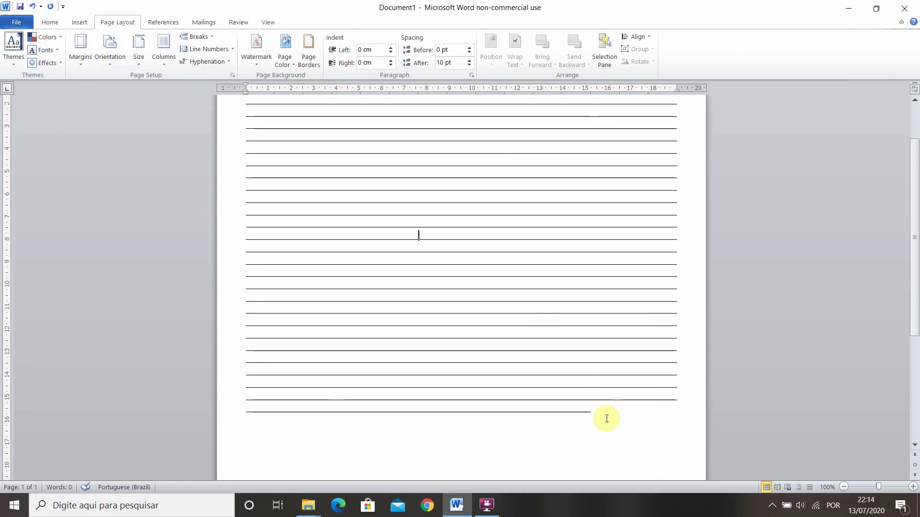
pyautogui.moveTo(606, 418); pyautogui.dragTo(261, 154)
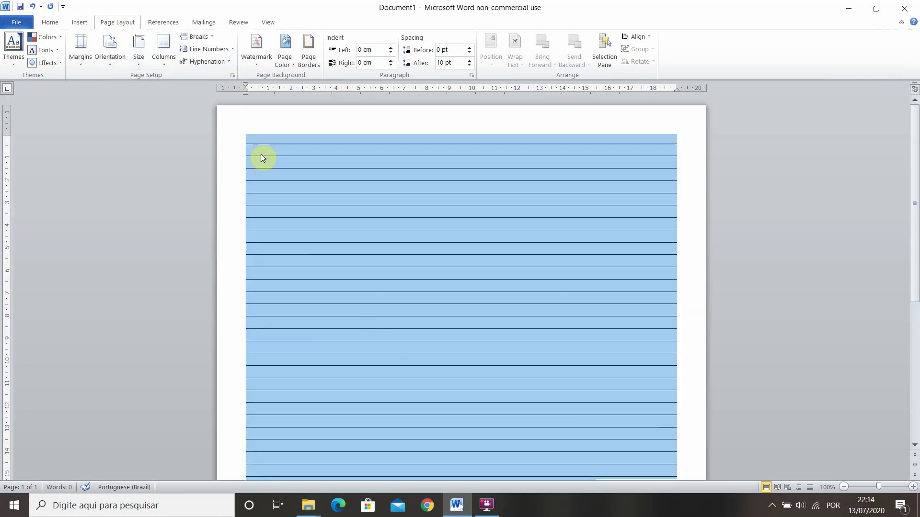
# Set the top and left page margins to 0 cm in Page Setup
pyautogui.click(82, 64)
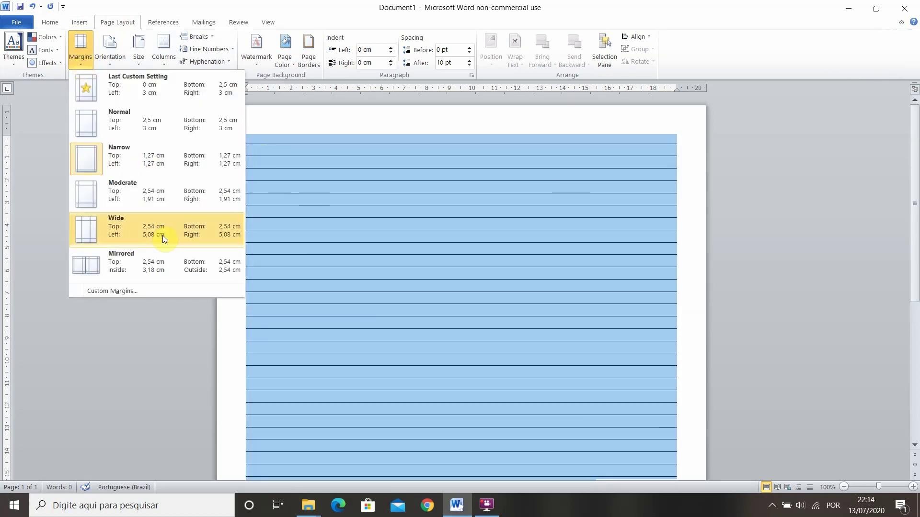
pyautogui.click(130, 291)
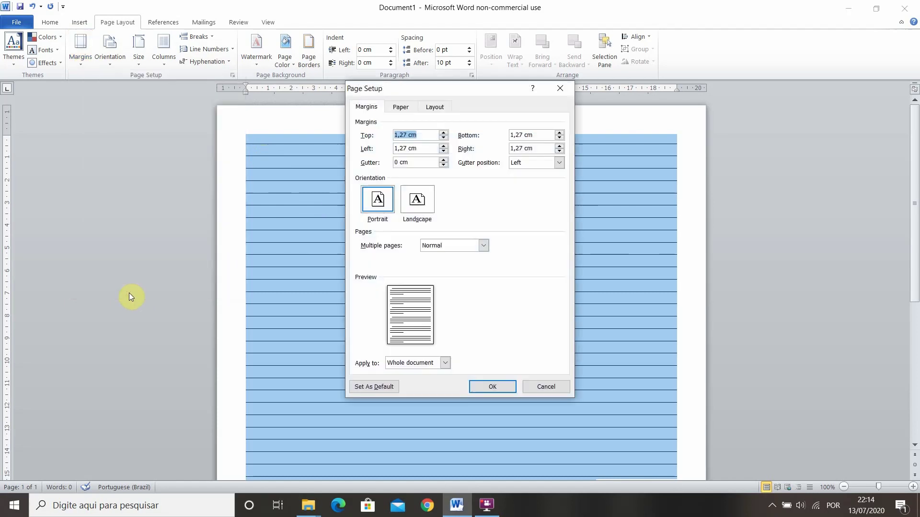
pyautogui.doubleClick(405, 135)
pyautogui.write('0')
pyautogui.click(406, 149)
pyautogui.doubleClick(405, 148)
pyautogui.write('7')
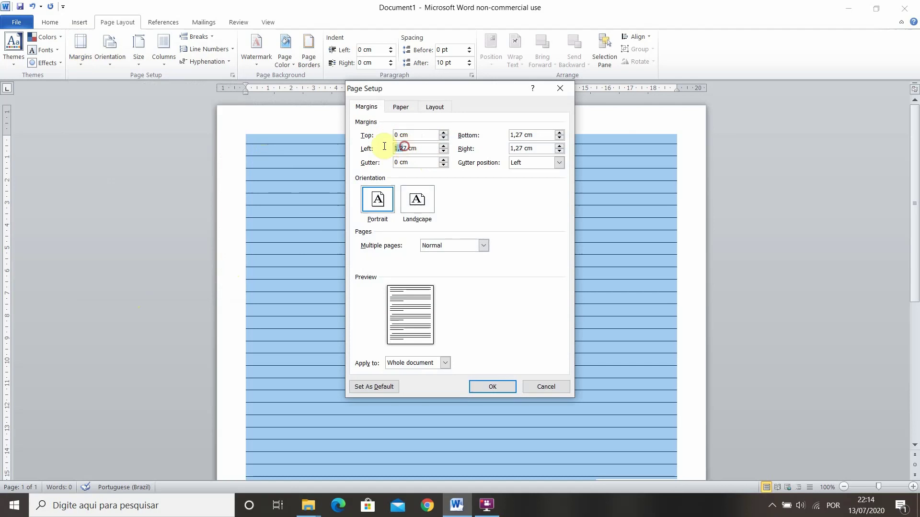
pyautogui.press('BackSpace')
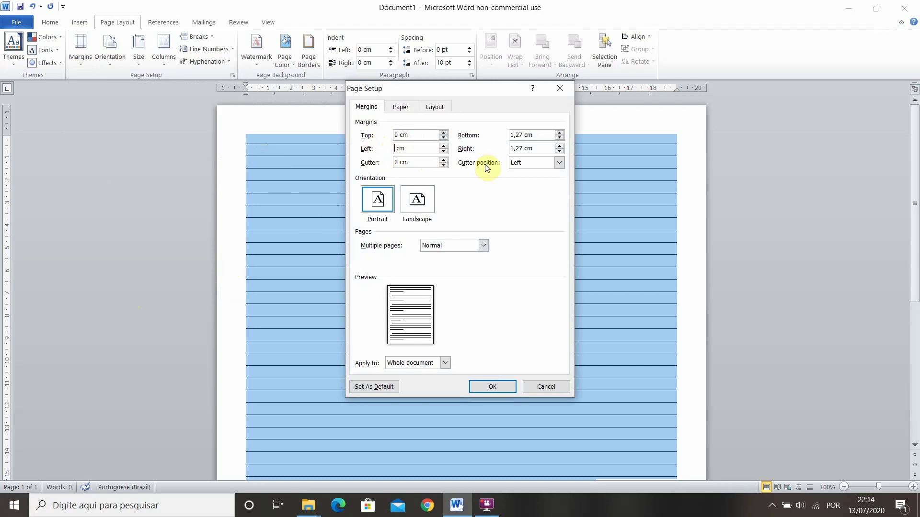
pyautogui.write('0')
pyautogui.click(521, 132)
pyautogui.doubleClick(521, 133)
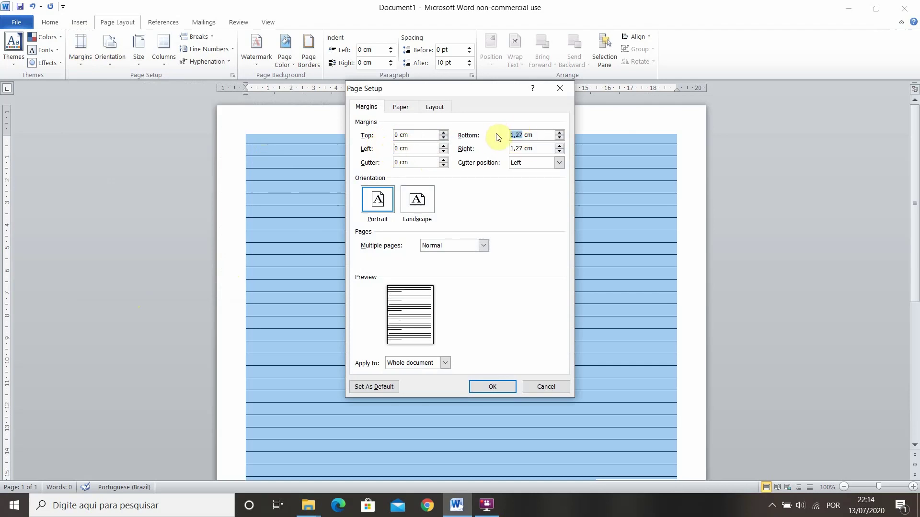
pyautogui.click(498, 383)
# Paste another block of ruled lines onto a second page, then reselect page 1's lines
pyautogui.click(499, 440)
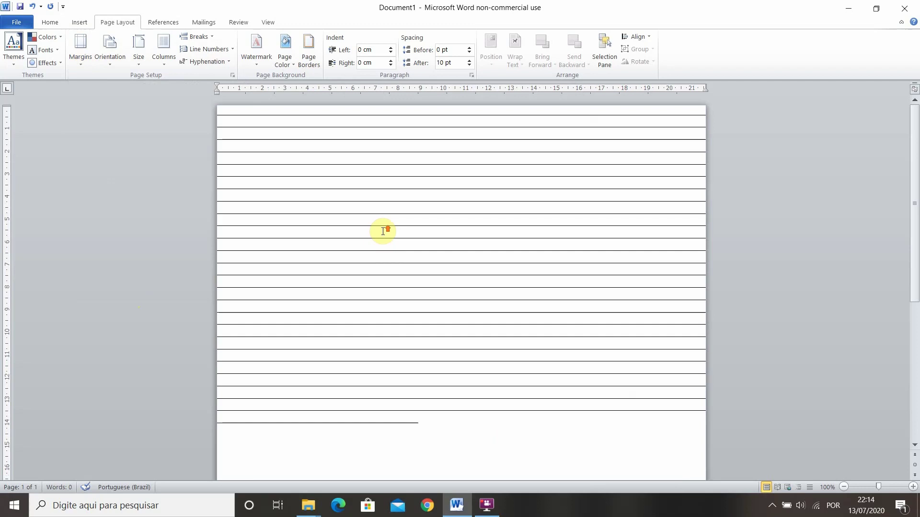
pyautogui.moveTo(449, 424); pyautogui.dragTo(219, 110)
pyautogui.click(458, 424)
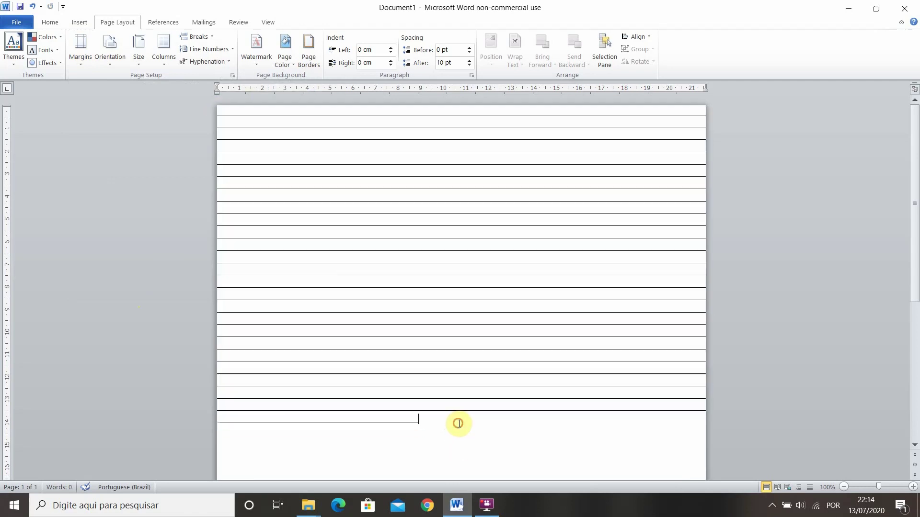
pyautogui.hotkey('ctrl', 'v')
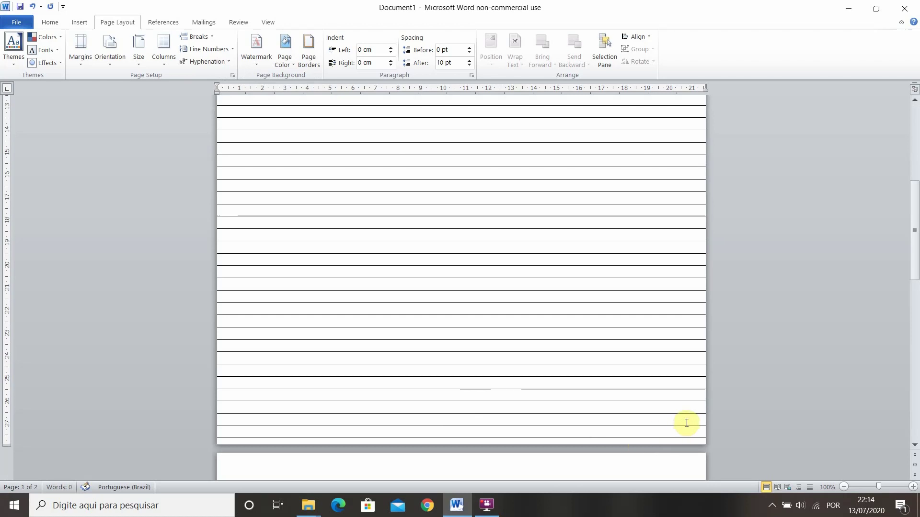
pyautogui.scroll(8, 643, 383)
pyautogui.scroll(2, 644, 384)
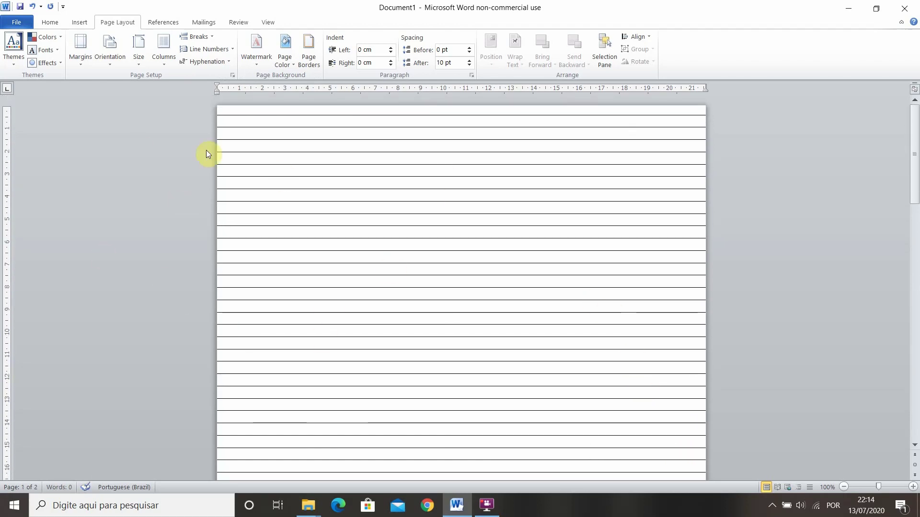
pyautogui.moveTo(265, 157); pyautogui.dragTo(171, 90)
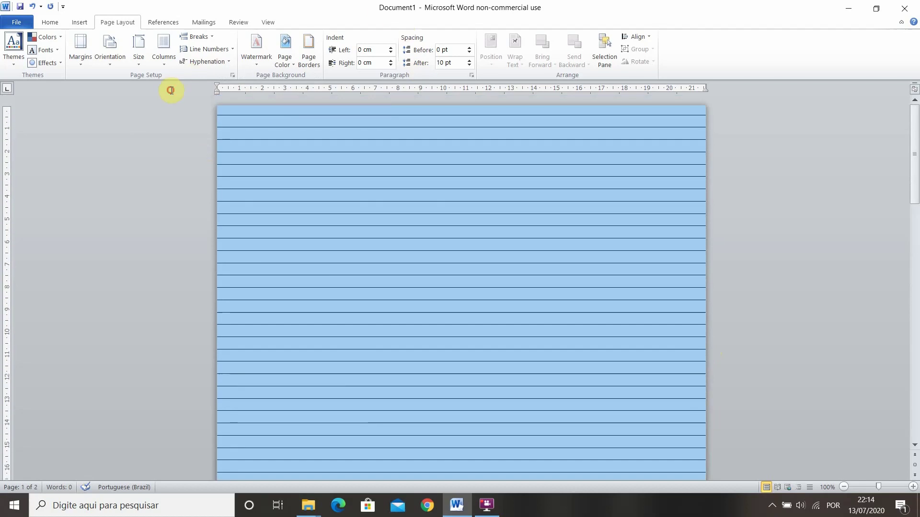
# Delete the ruled lines and draw a large text box over the page
pyautogui.press('Delete')
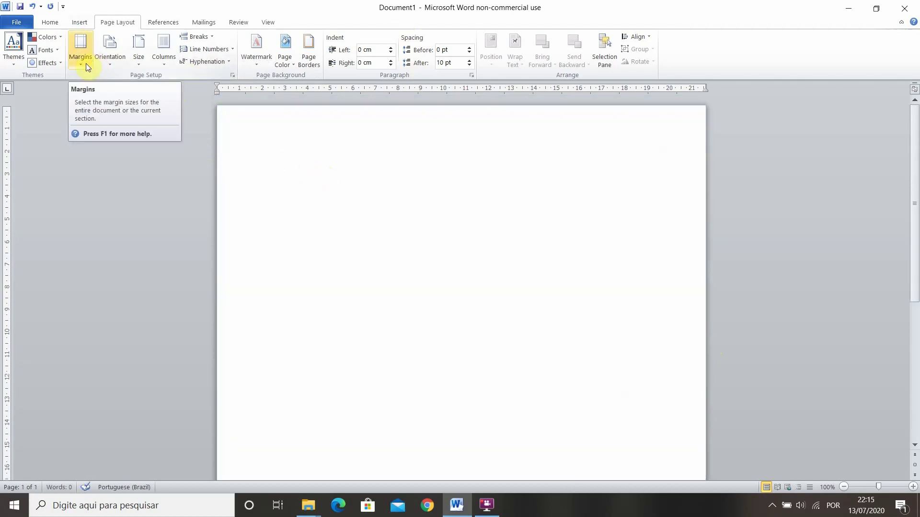
pyautogui.click(57, 24)
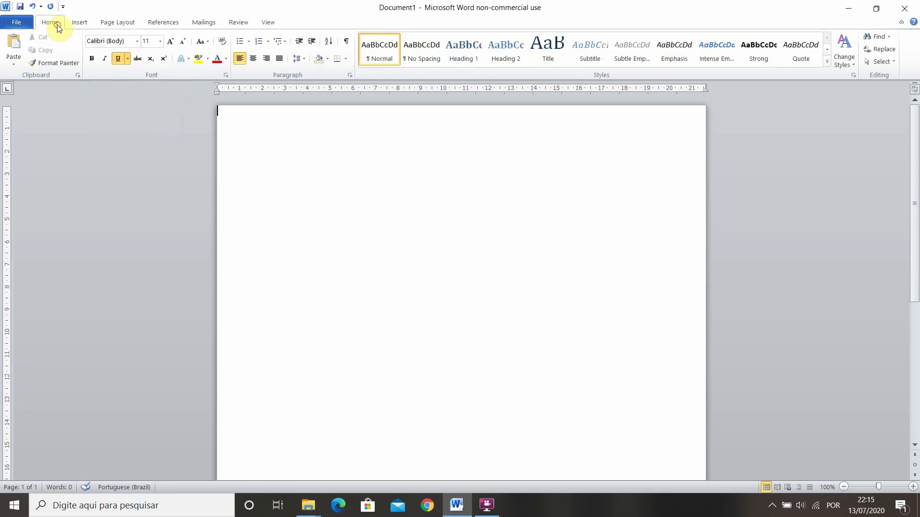
pyautogui.click(78, 22)
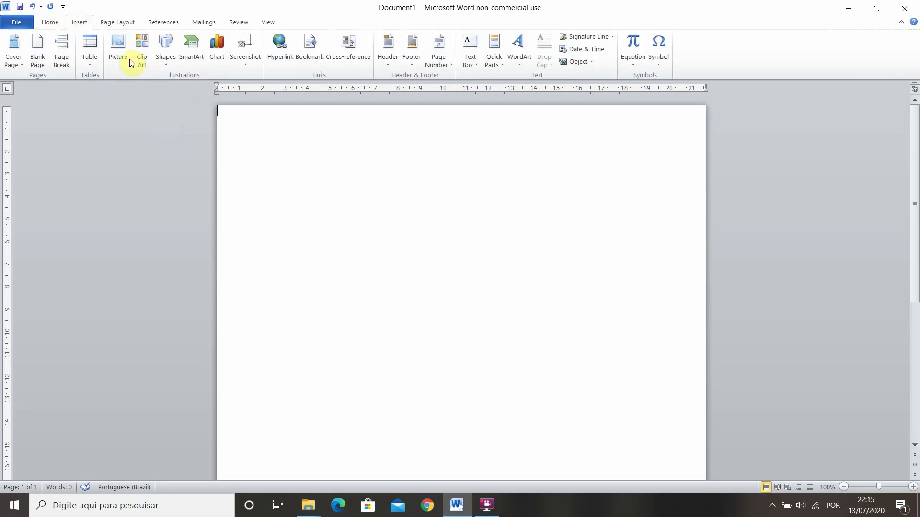
pyautogui.click(175, 65)
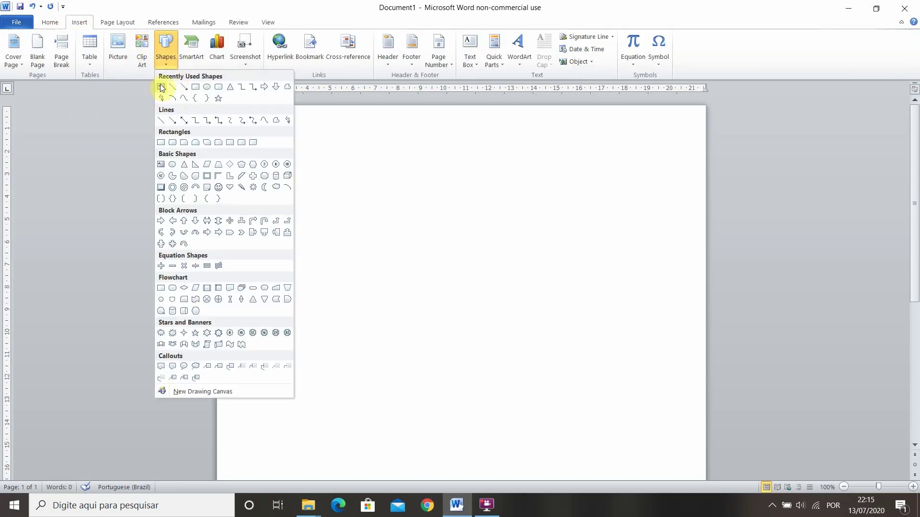
pyautogui.click(161, 87)
pyautogui.moveTo(221, 110); pyautogui.dragTo(581, 443)
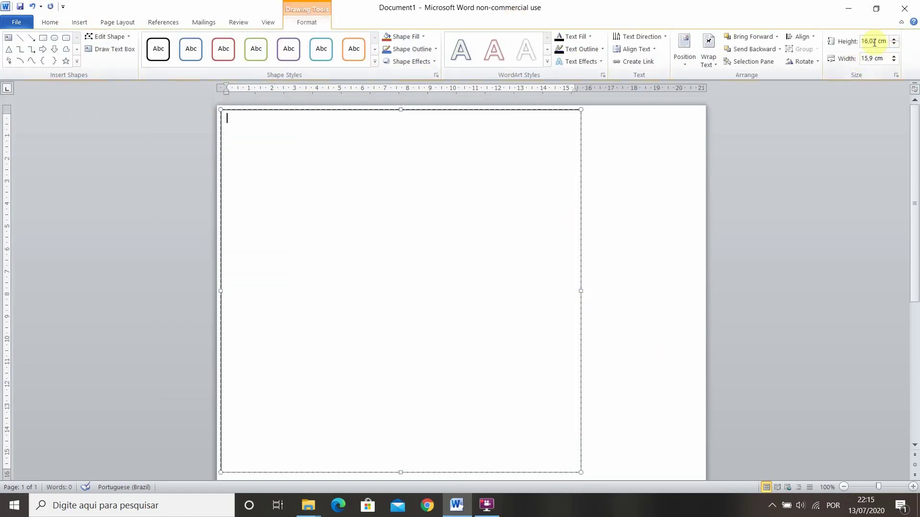
# Size the text box to 23 cm high and 17 cm wide
pyautogui.doubleClick(873, 42)
pyautogui.write('23')
pyautogui.doubleClick(872, 58)
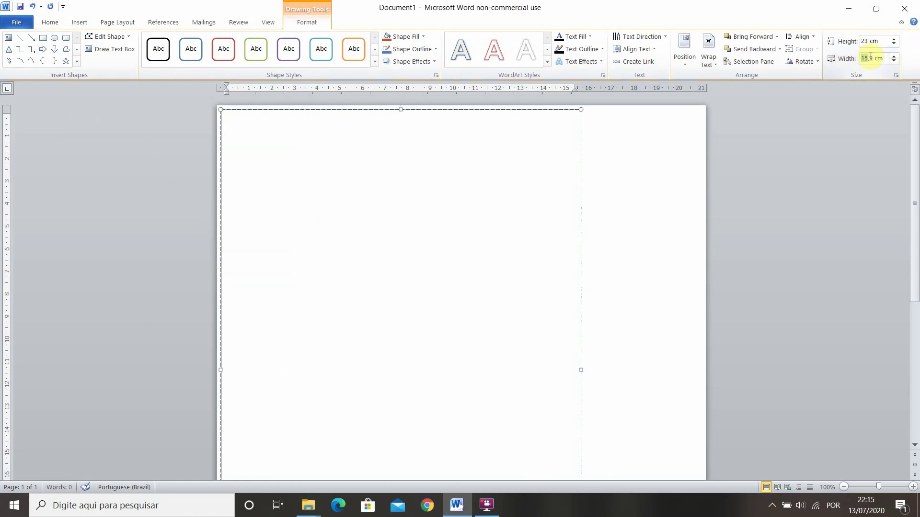
pyautogui.write('1')
pyautogui.press('Return')
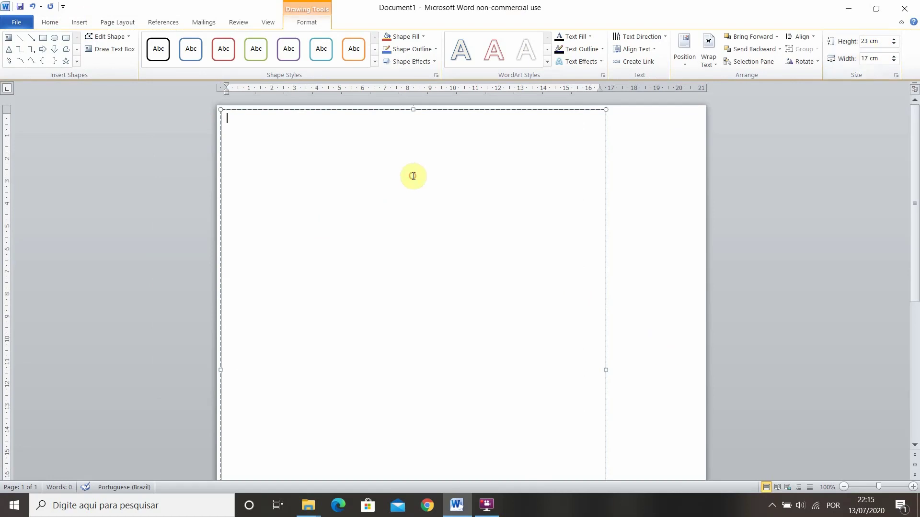
pyautogui.scroll(-5, 495, 195)
pyautogui.click(675, 369)
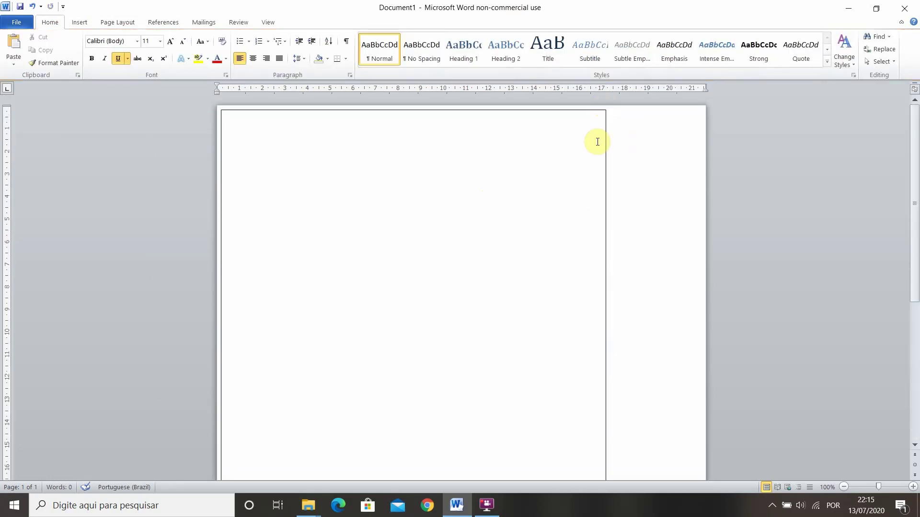
pyautogui.scroll(-3, 597, 416)
pyautogui.scroll(-2, 370, 416)
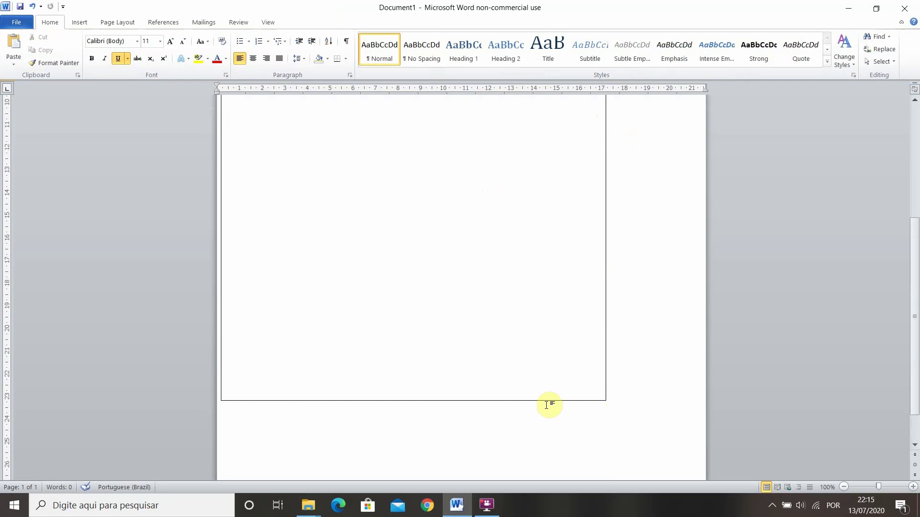
pyautogui.scroll(5, 548, 404)
pyautogui.click(383, 153)
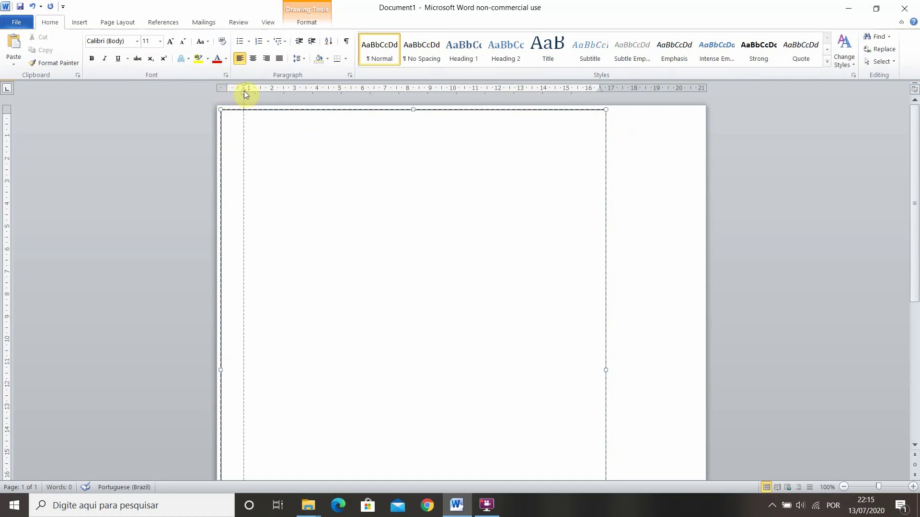
# Indent the text box's first line 1 cm and fill it with underlined tab lines
pyautogui.moveTo(244, 91); pyautogui.dragTo(244, 91)
pyautogui.write('b')
pyautogui.doubleClick(242, 121)
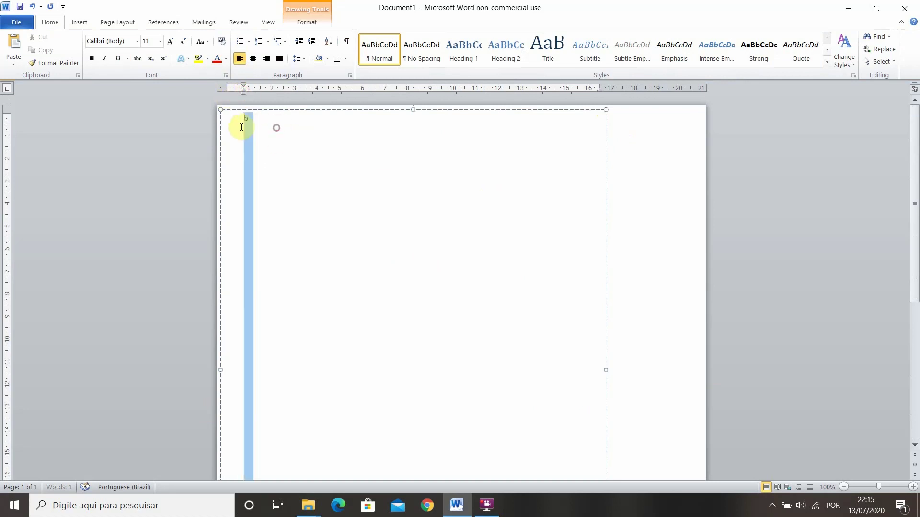
pyautogui.click(120, 60)
pyautogui.write('B')
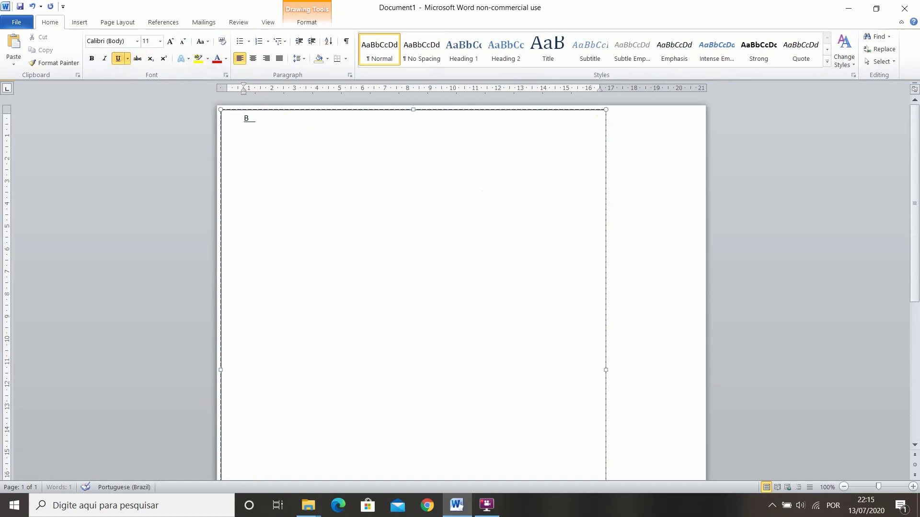
pyautogui.press('Tab')
pyautogui.press('Tab')
pyautogui.press('Tab')
pyautogui.press('Tab')
pyautogui.press('Tab')
pyautogui.press('Tab')
pyautogui.press('Tab')
pyautogui.press('Tab')
pyautogui.press('Tab')
pyautogui.press('Tab')
pyautogui.press('Tab')
pyautogui.press('Tab')
pyautogui.press('Tab')
pyautogui.press('Tab')
pyautogui.press('Tab')
pyautogui.press('Tab')
pyautogui.press('Tab')
pyautogui.press('Tab')
pyautogui.press('Tab')
pyautogui.press('Tab')
pyautogui.press('Tab')
pyautogui.press('Tab')
pyautogui.press('Tab')
pyautogui.press('Tab')
pyautogui.press('Tab')
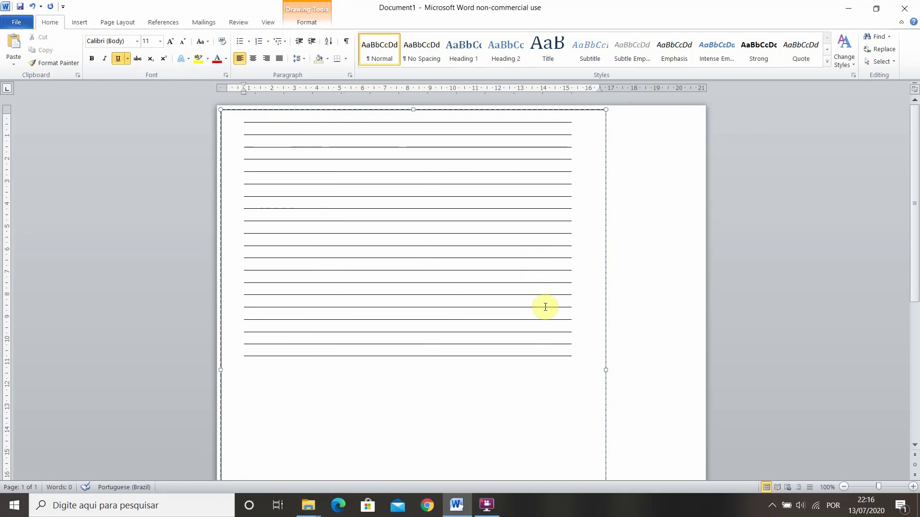
# Enlarge the underlined writing lines to 14 pt
pyautogui.moveTo(577, 357); pyautogui.dragTo(242, 121)
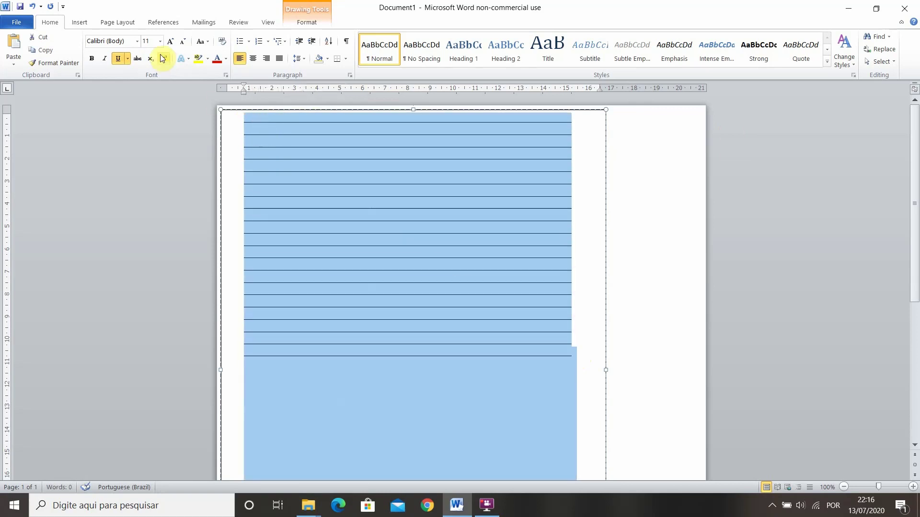
pyautogui.click(169, 42)
pyautogui.click(168, 43)
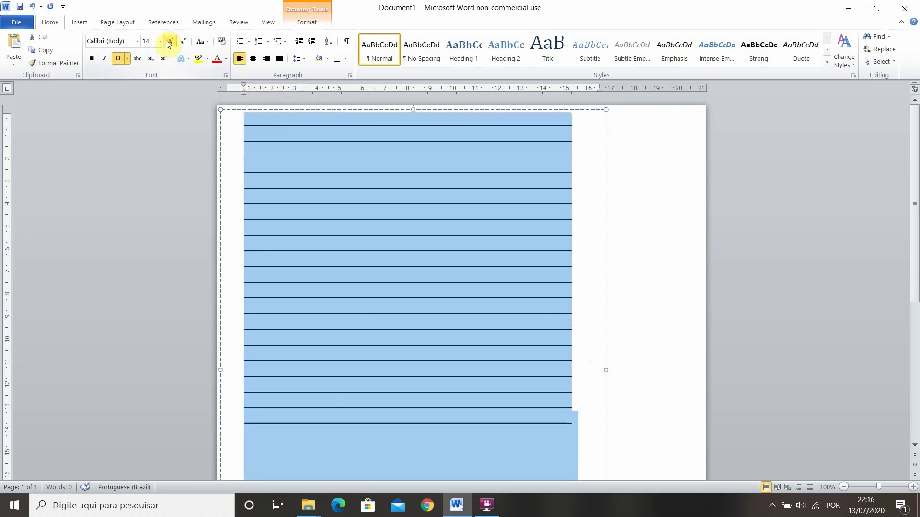
pyautogui.click(356, 246)
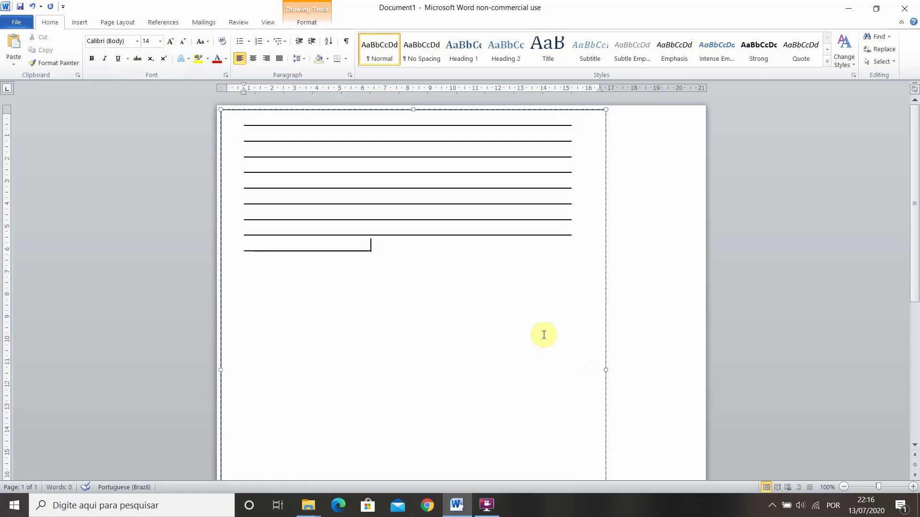
pyautogui.moveTo(427, 264); pyautogui.dragTo(243, 125)
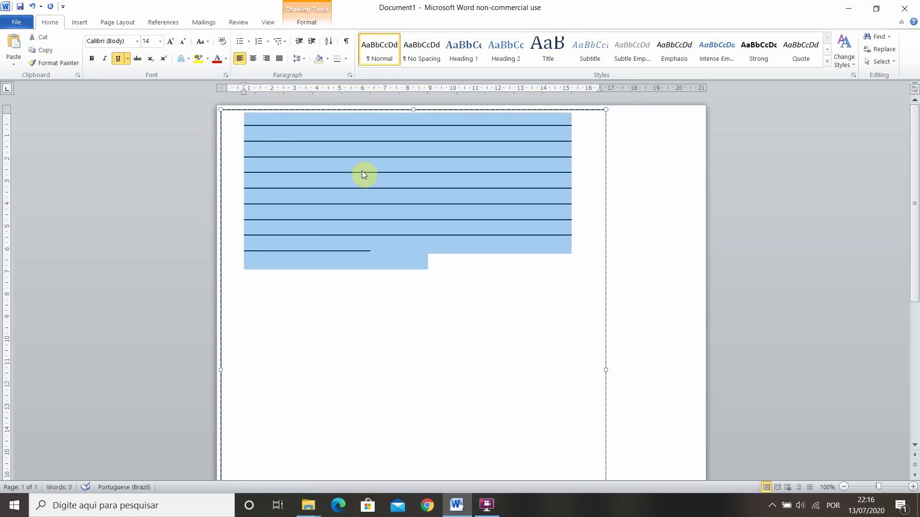
pyautogui.click(429, 240)
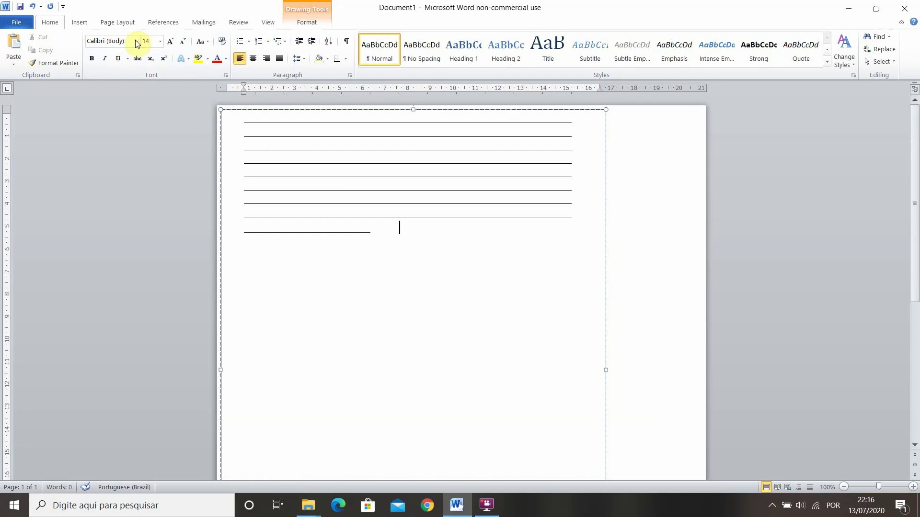
# Draw an oval circle below the writing lines
pyautogui.click(79, 23)
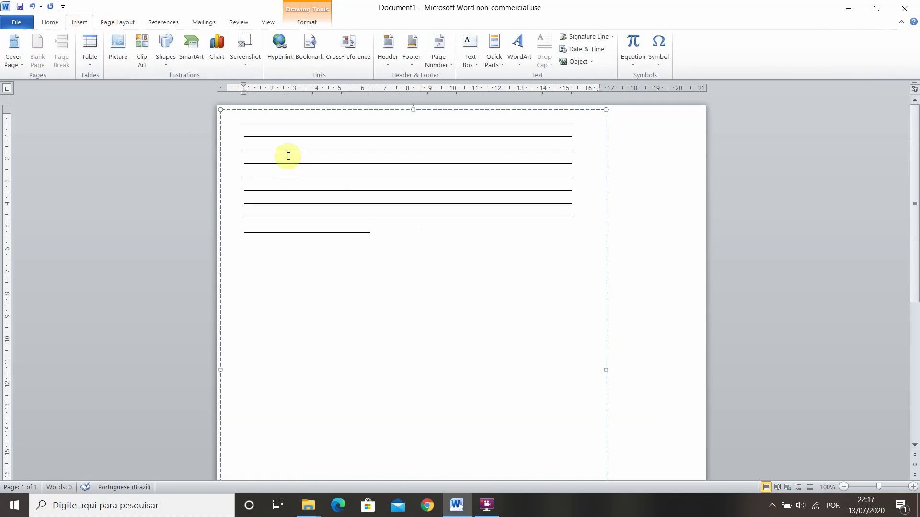
pyautogui.click(162, 61)
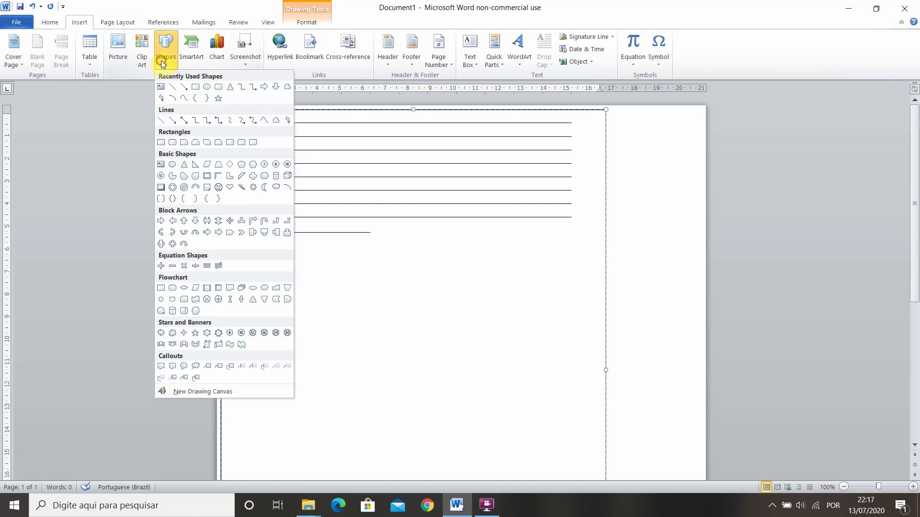
pyautogui.click(208, 90)
pyautogui.moveTo(373, 253); pyautogui.dragTo(445, 328)
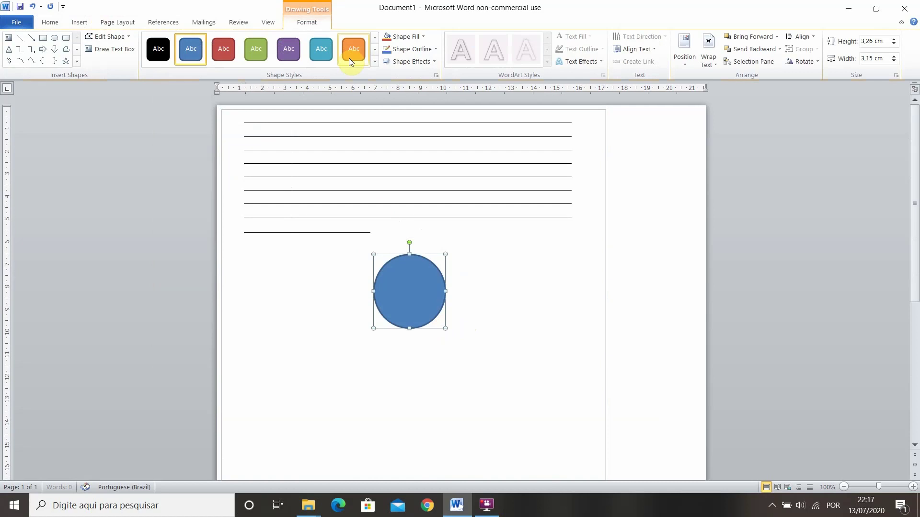
# Give the circle a black outline, no fill and ¼ pt outline weight
pyautogui.click(421, 51)
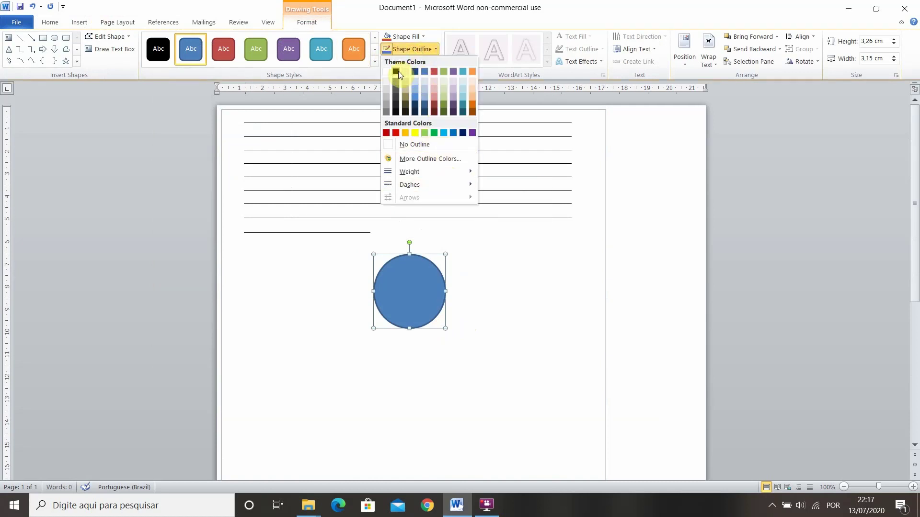
pyautogui.click(397, 71)
pyautogui.click(410, 36)
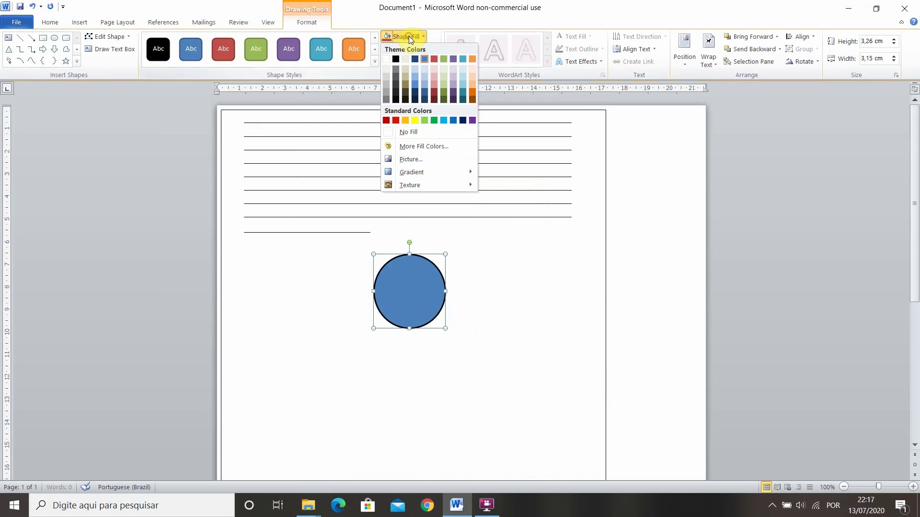
pyautogui.click(419, 130)
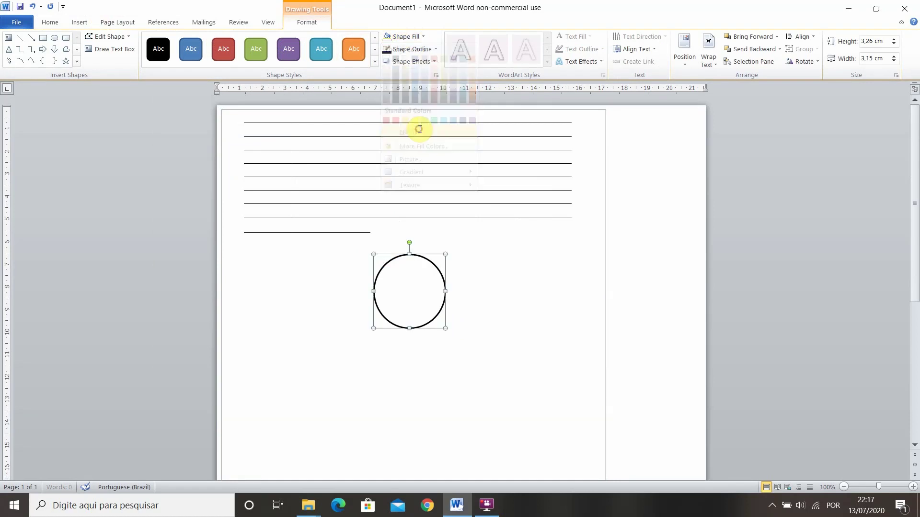
pyautogui.click(415, 51)
pyautogui.moveTo(452, 172)
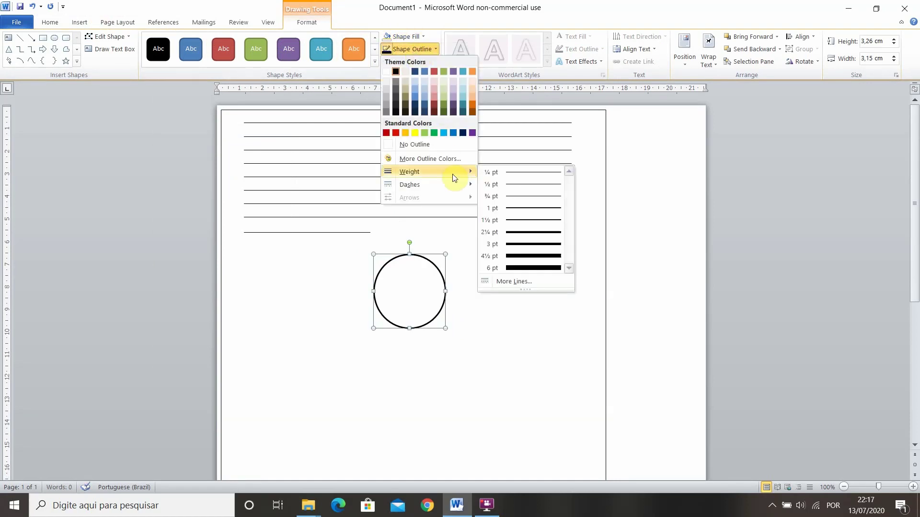
pyautogui.click(513, 171)
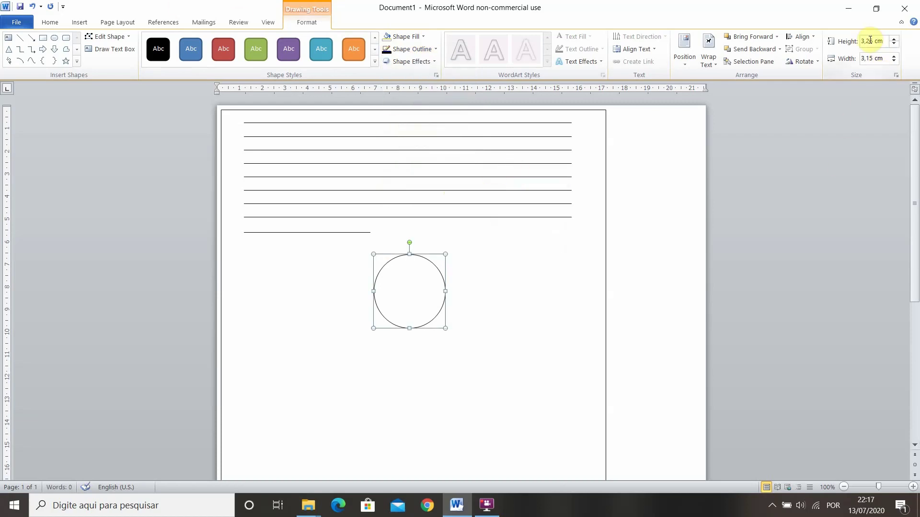
# Resize the circle to 0,5 × 0,5 cm and move it to the top-left margin
pyautogui.moveTo(873, 41); pyautogui.dragTo(852, 40)
pyautogui.write('0')
pyautogui.write(',5')
pyautogui.press('Return')
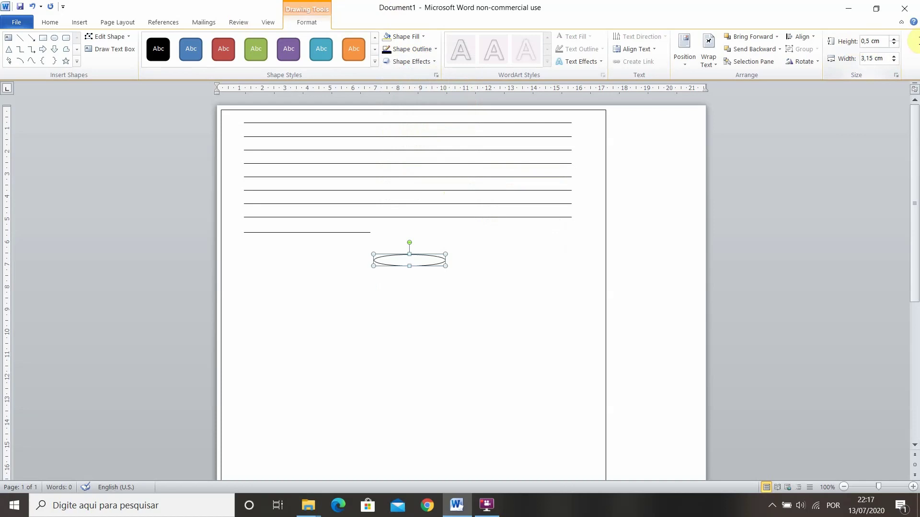
pyautogui.click(872, 59)
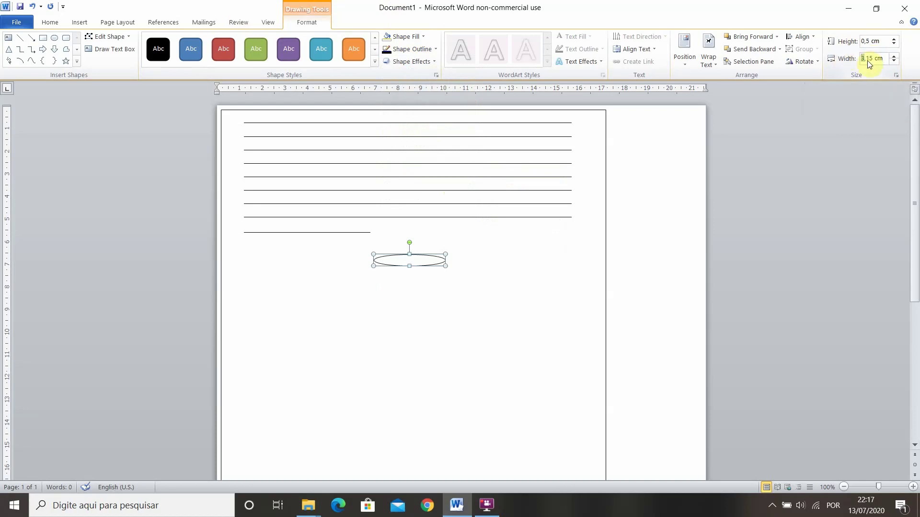
pyautogui.write('0,5')
pyautogui.press('Return')
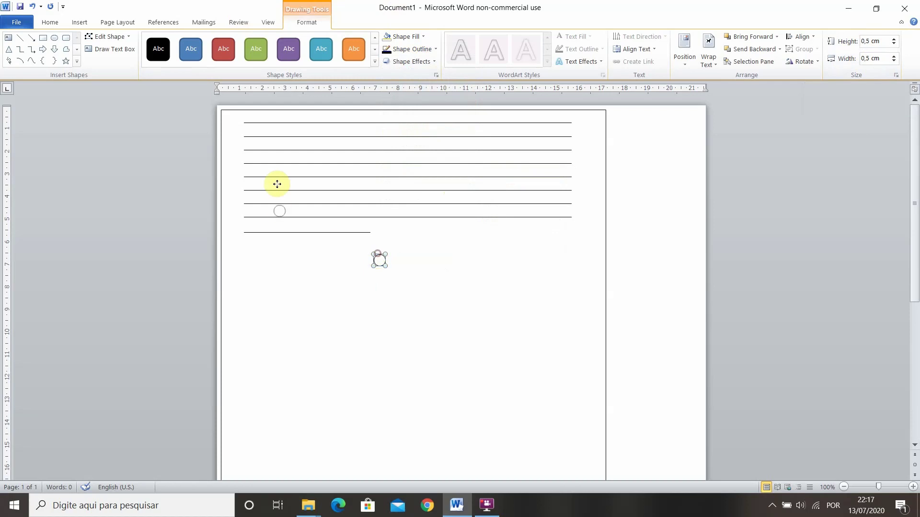
pyautogui.moveTo(230, 133); pyautogui.dragTo(231, 135)
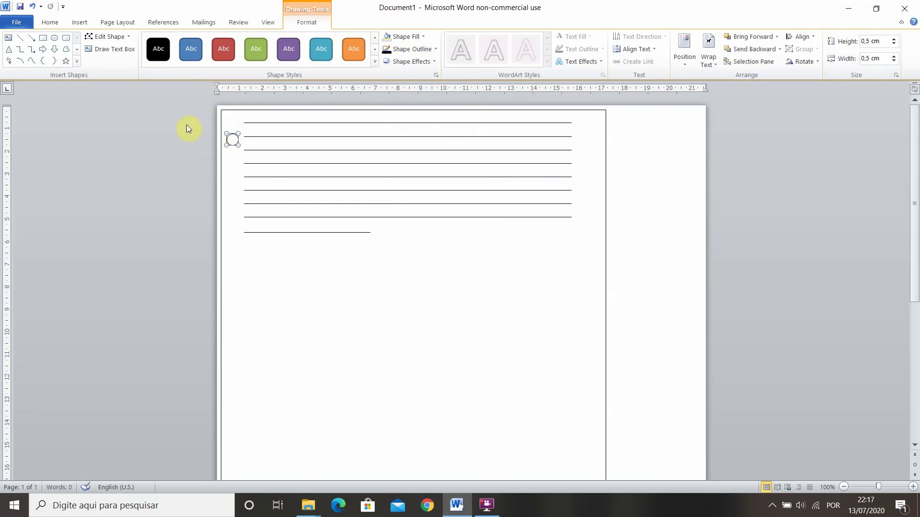
# Position the circle relative to the page at 0,25 cm horizontally and 1,4 cm vertically
pyautogui.click(686, 62)
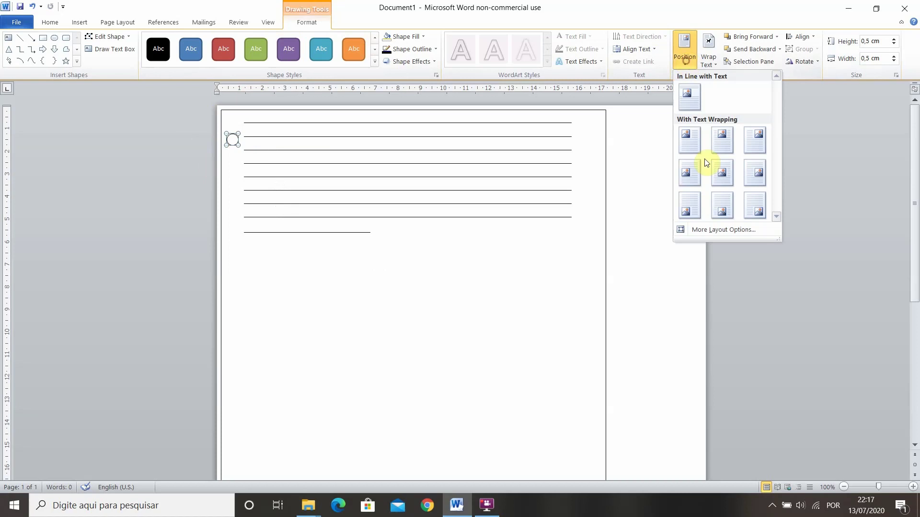
pyautogui.click(732, 233)
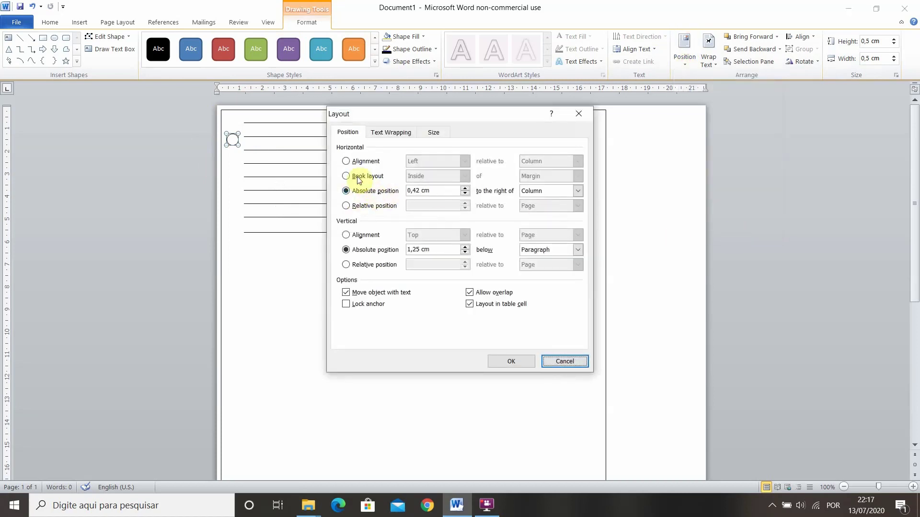
pyautogui.click(577, 191)
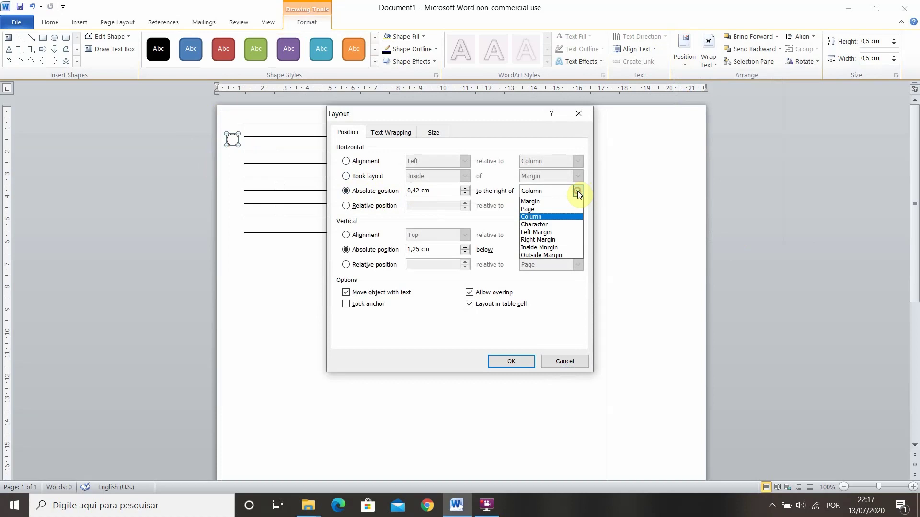
pyautogui.click(557, 209)
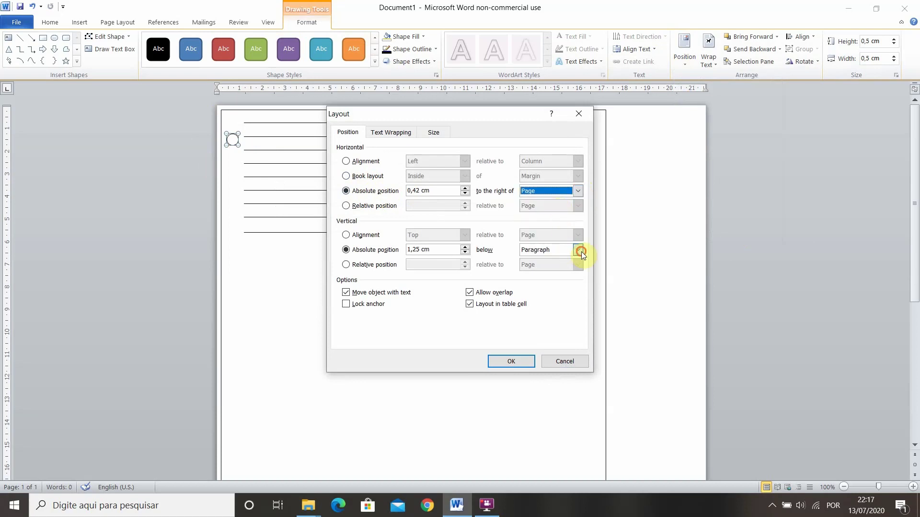
pyautogui.click(578, 249)
pyautogui.click(556, 268)
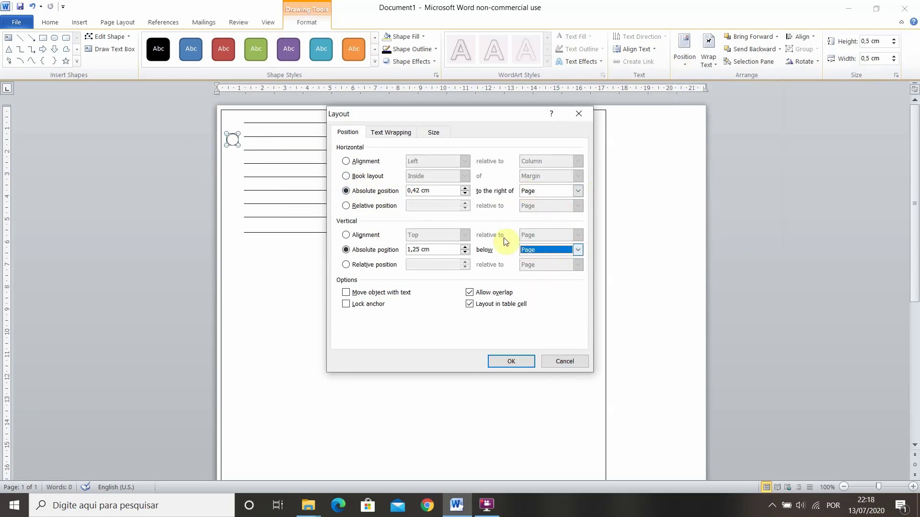
pyautogui.moveTo(433, 190); pyautogui.dragTo(412, 194)
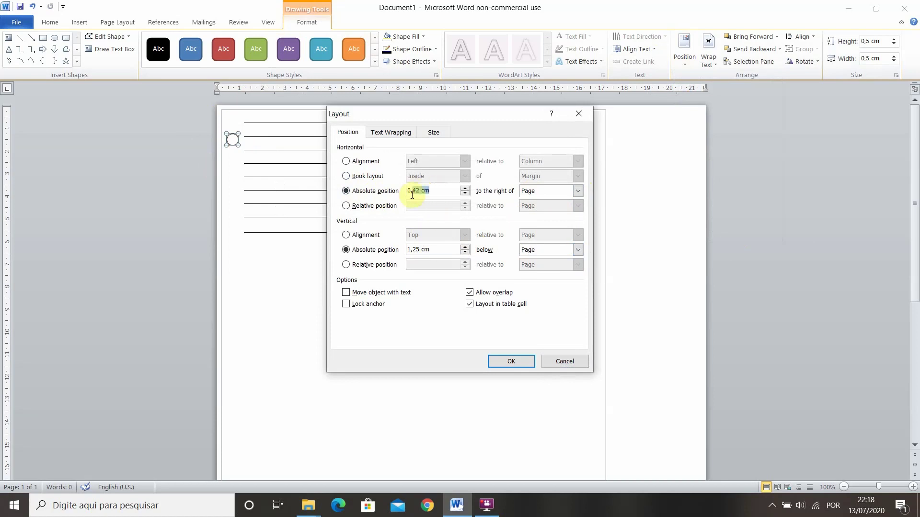
pyautogui.write('25')
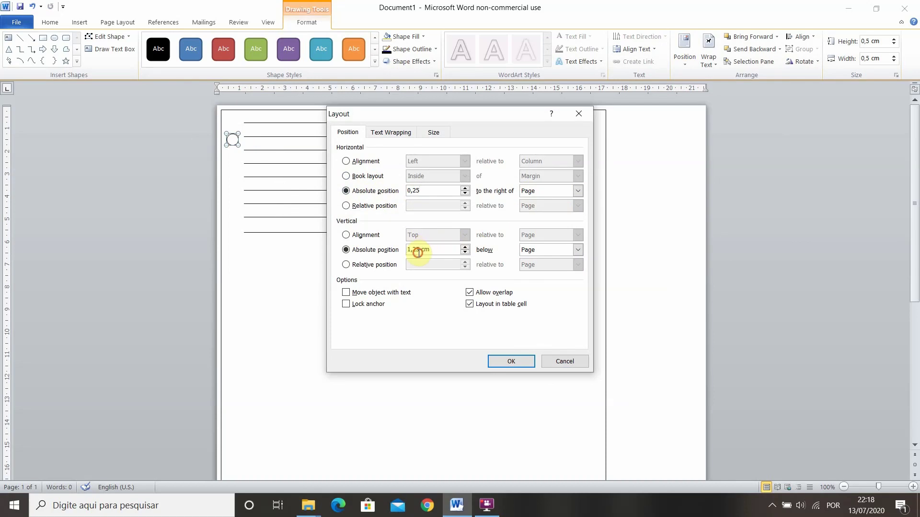
pyautogui.moveTo(420, 250); pyautogui.dragTo(402, 254)
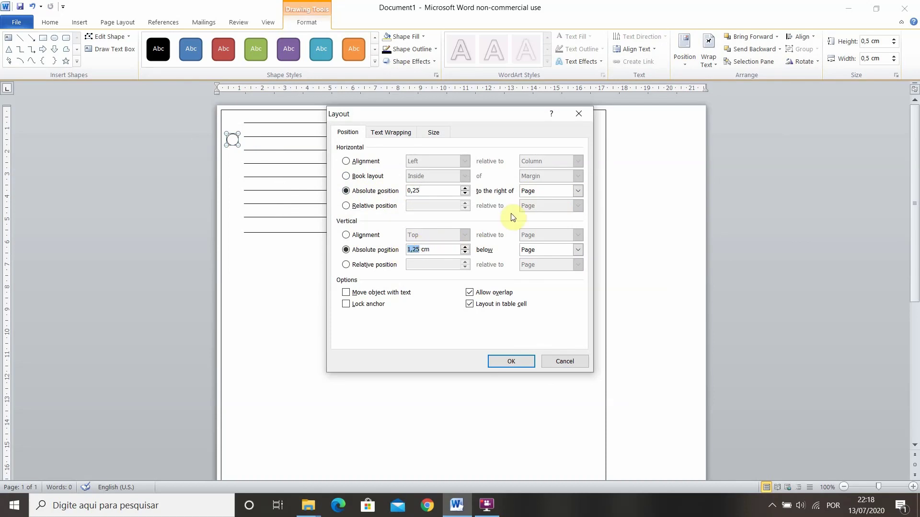
pyautogui.write('1')
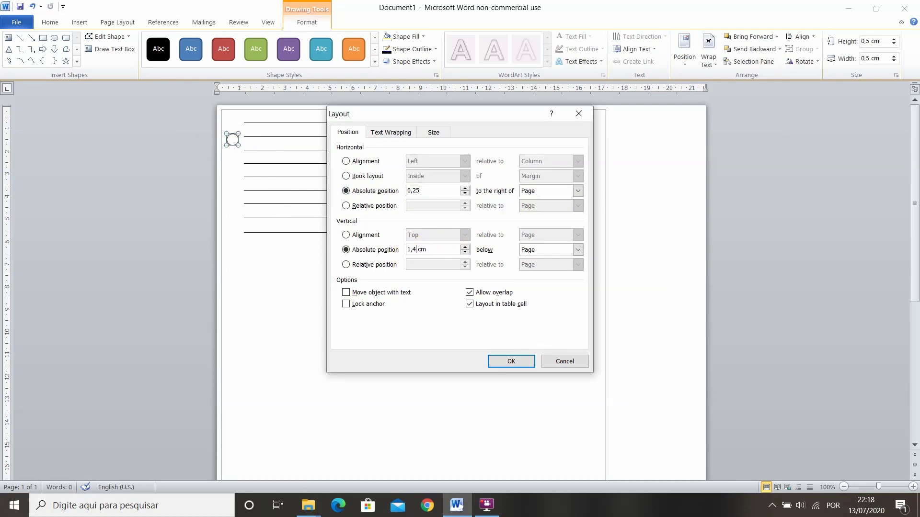
pyautogui.write(',4')
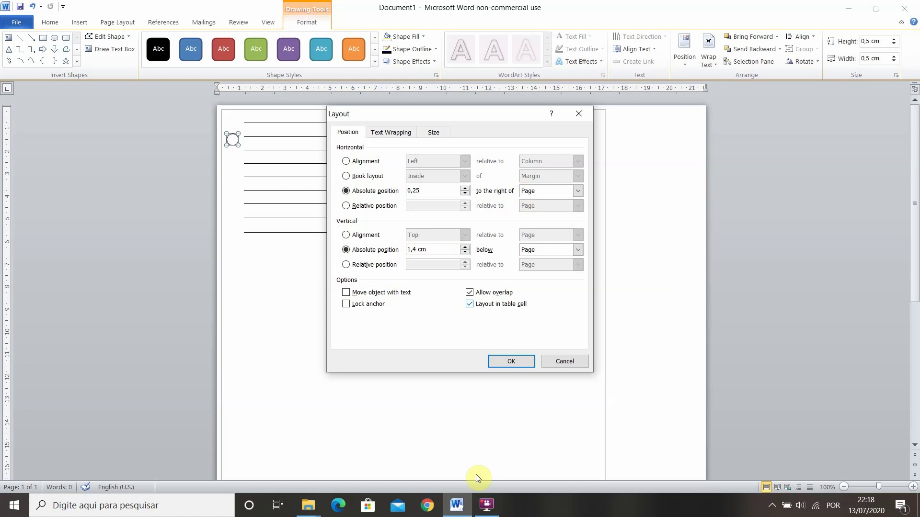
pyautogui.click(511, 362)
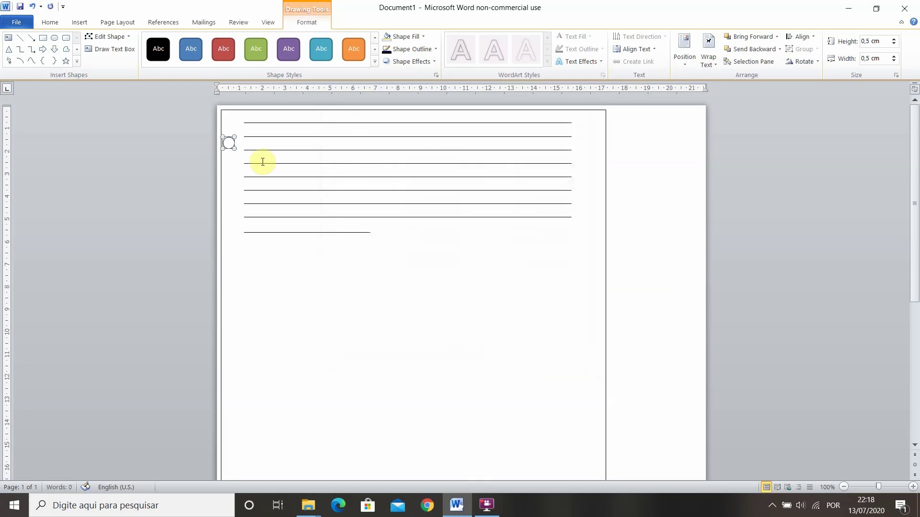
# Duplicate the circle, set the copy 4 cm below the page top, then select the lined text box
pyautogui.click(234, 176)
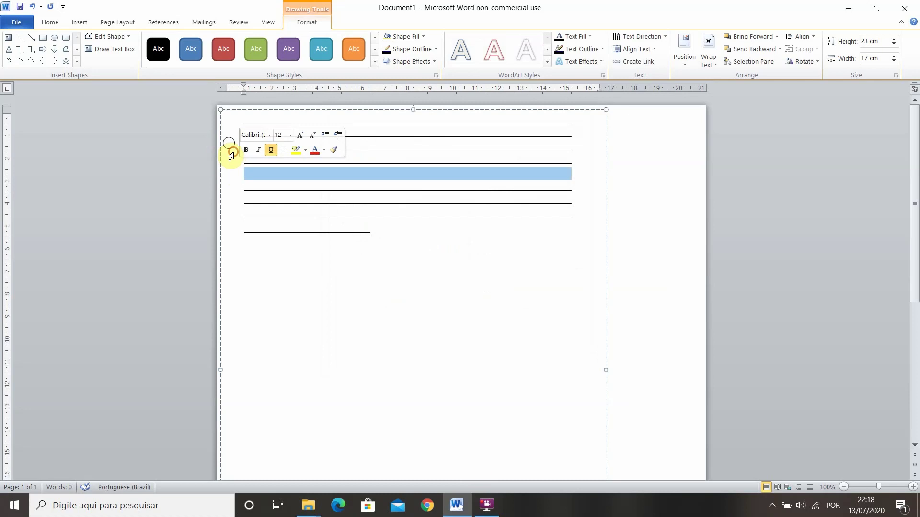
pyautogui.click(230, 143)
pyautogui.moveTo(231, 146); pyautogui.dragTo(229, 181)
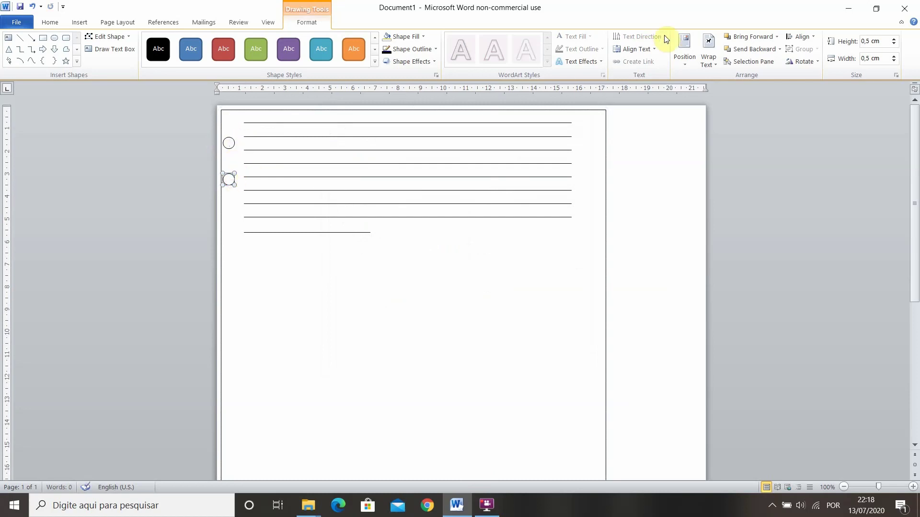
pyautogui.click(691, 51)
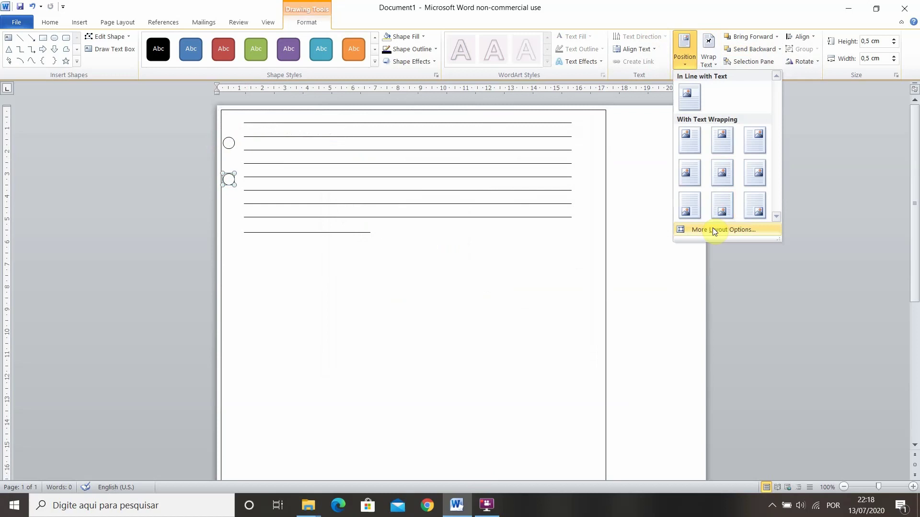
pyautogui.click(712, 228)
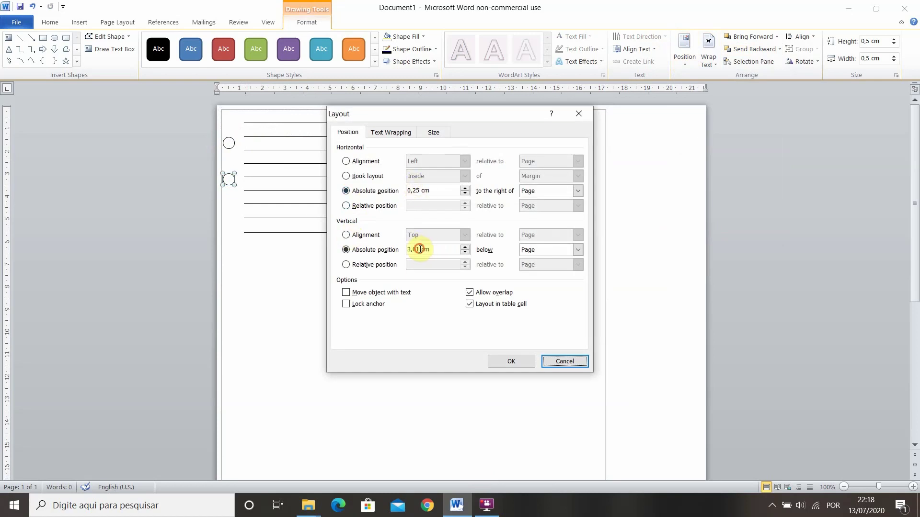
pyautogui.moveTo(419, 249); pyautogui.dragTo(405, 250)
pyautogui.write('4')
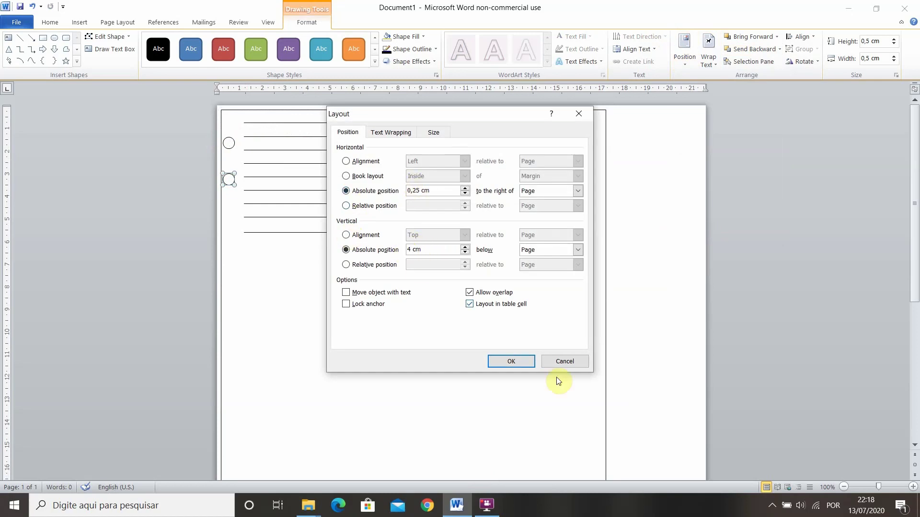
pyautogui.click(511, 361)
pyautogui.click(515, 357)
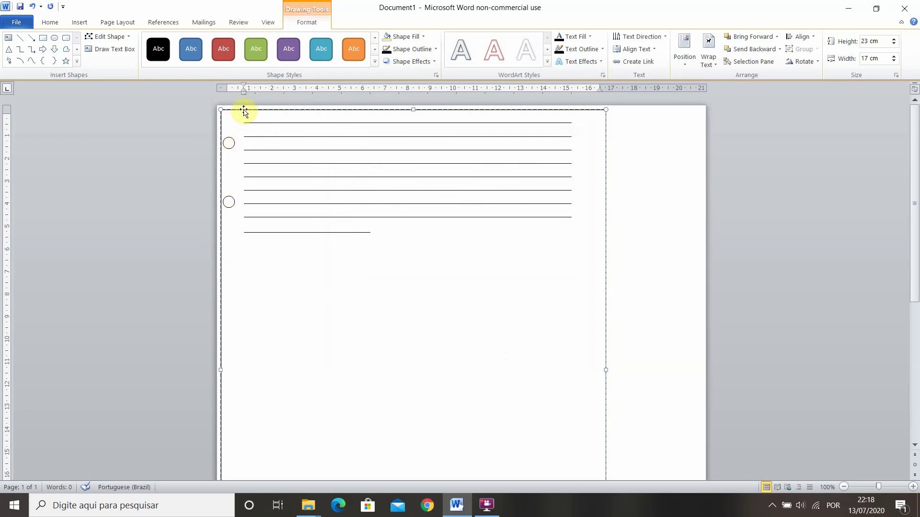
# Delete the lined text box and the top circle from the page
pyautogui.press('Delete')
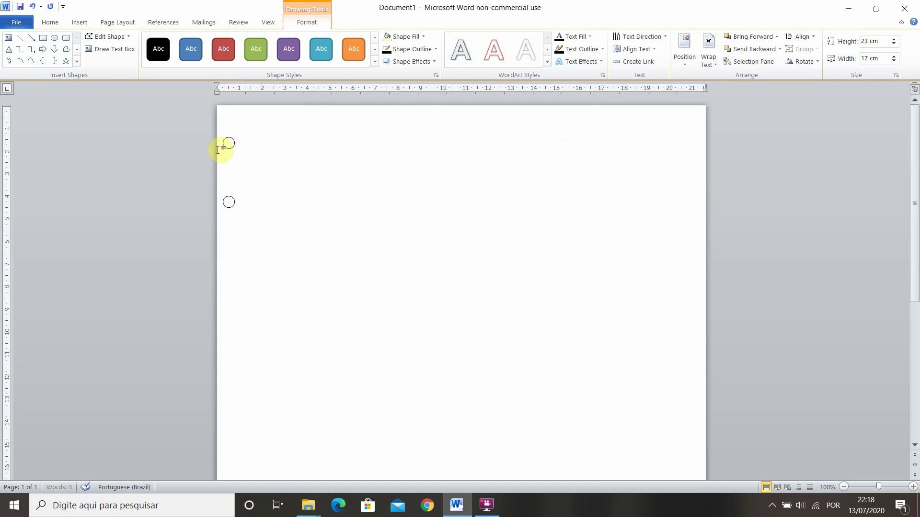
pyautogui.click(233, 141)
pyautogui.press('Delete')
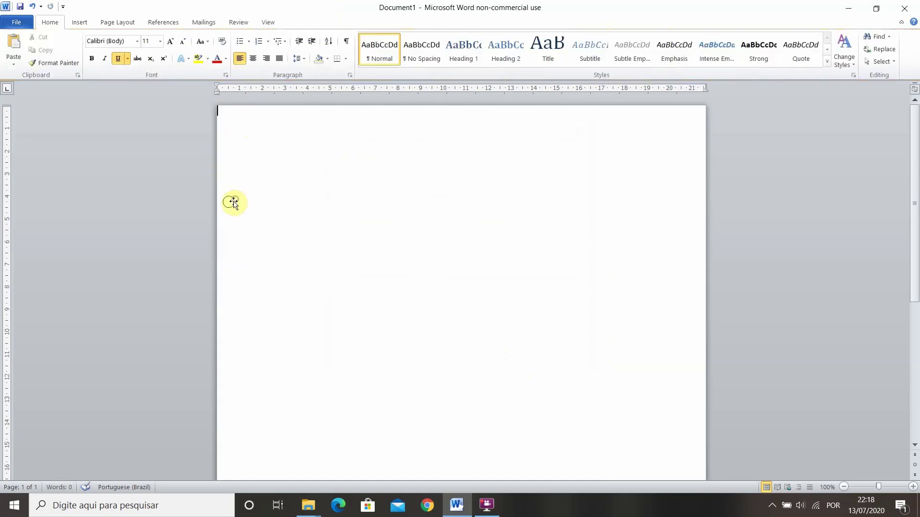
pyautogui.click(277, 152)
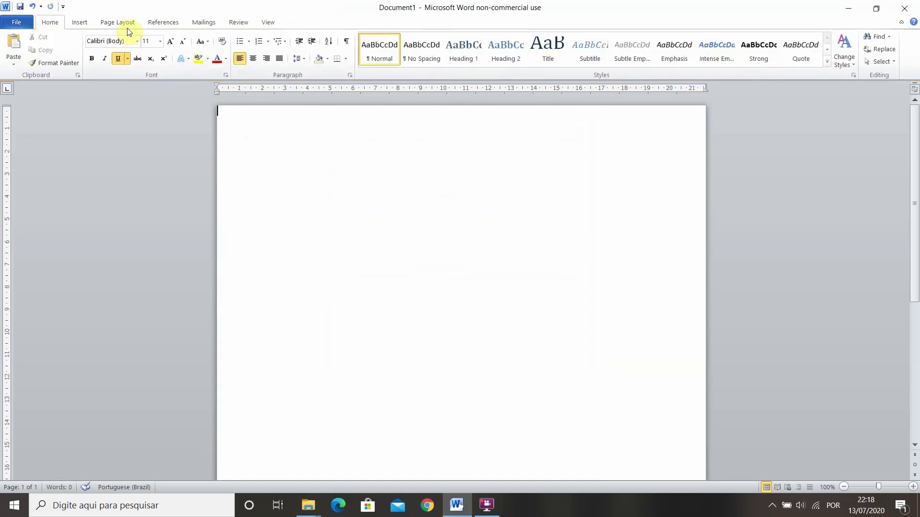
# Apply the Narrow margin preset, 1.27 cm on every side
pyautogui.click(81, 22)
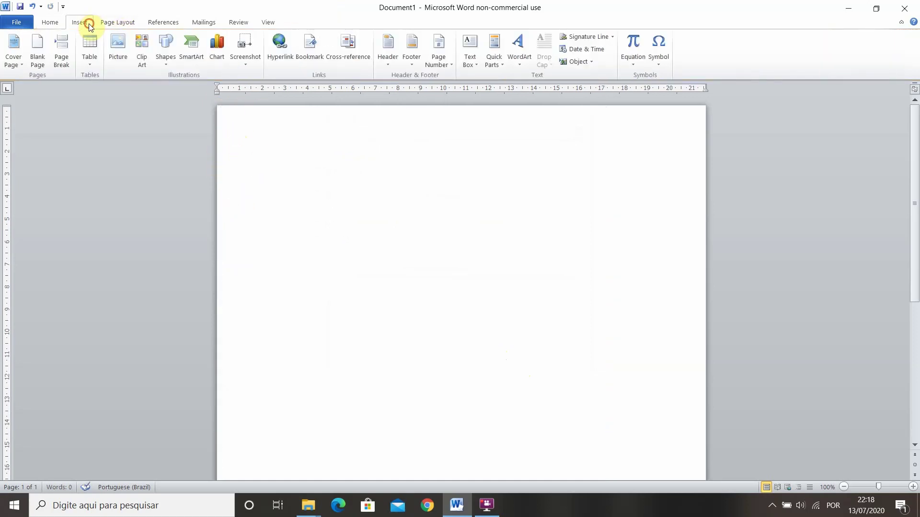
pyautogui.click(119, 22)
pyautogui.click(87, 57)
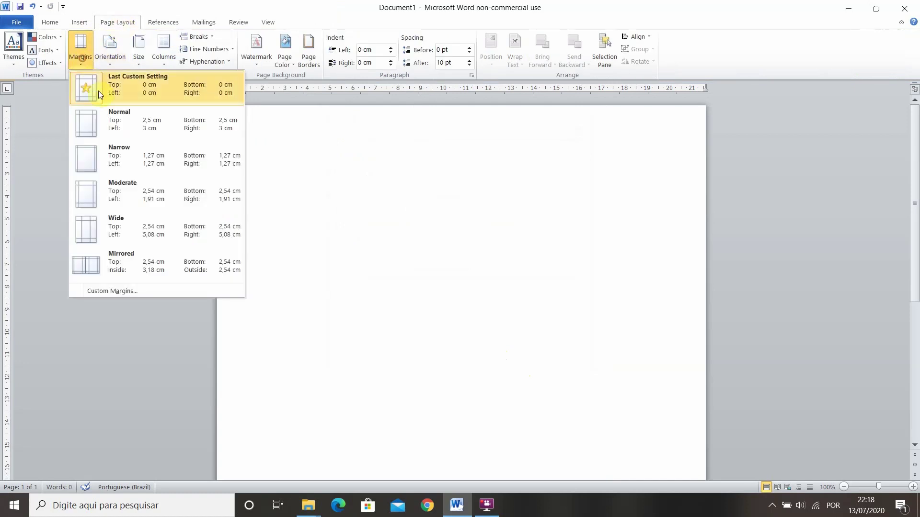
pyautogui.click(130, 118)
pyautogui.click(86, 46)
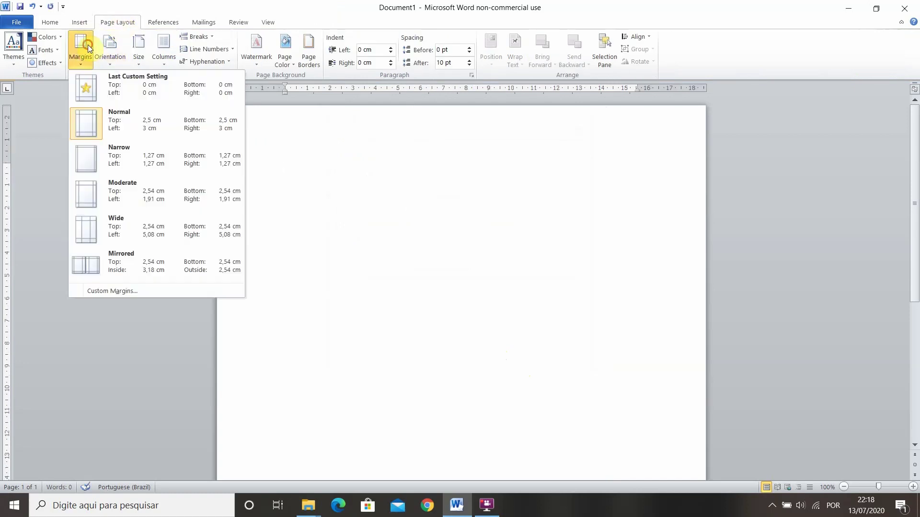
pyautogui.click(122, 156)
# Type a long row of non-underlined periods across the first line and select it
pyautogui.click(50, 22)
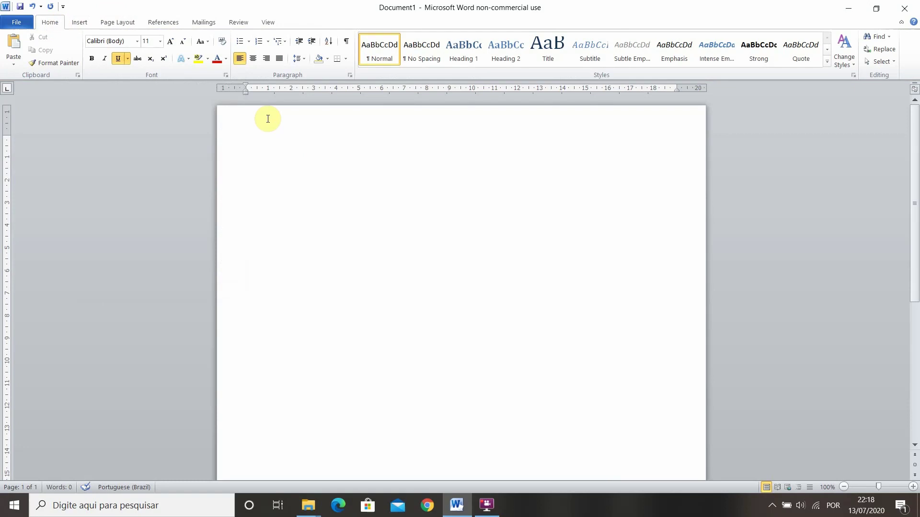
pyautogui.write('....')
pyautogui.hotkey('shift', 'Home')
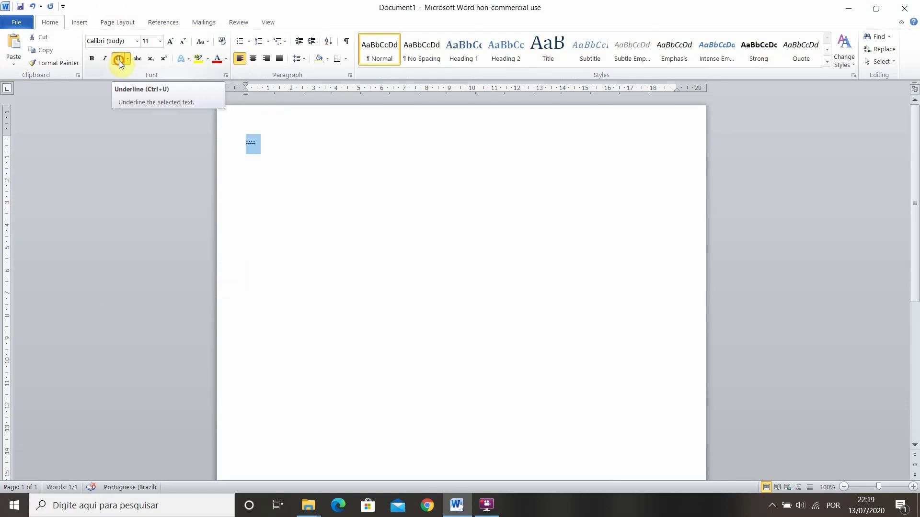
pyautogui.click(117, 58)
pyautogui.click(284, 146)
pyautogui.write('..')
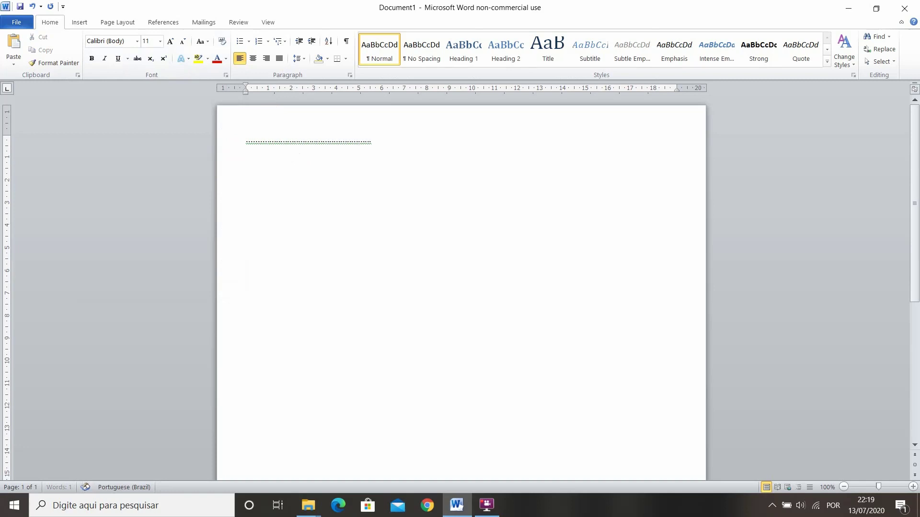
pyautogui.write('........................................................................................')
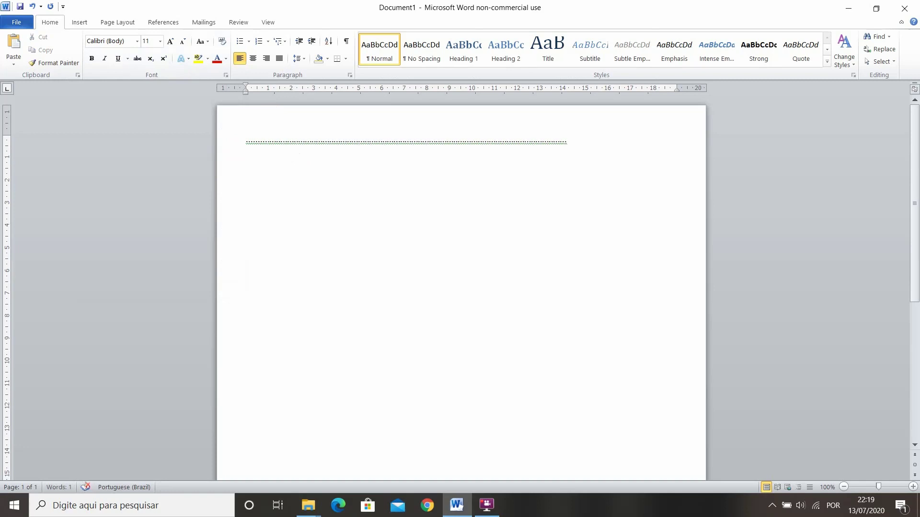
pyautogui.moveTo(586, 138); pyautogui.dragTo(243, 162)
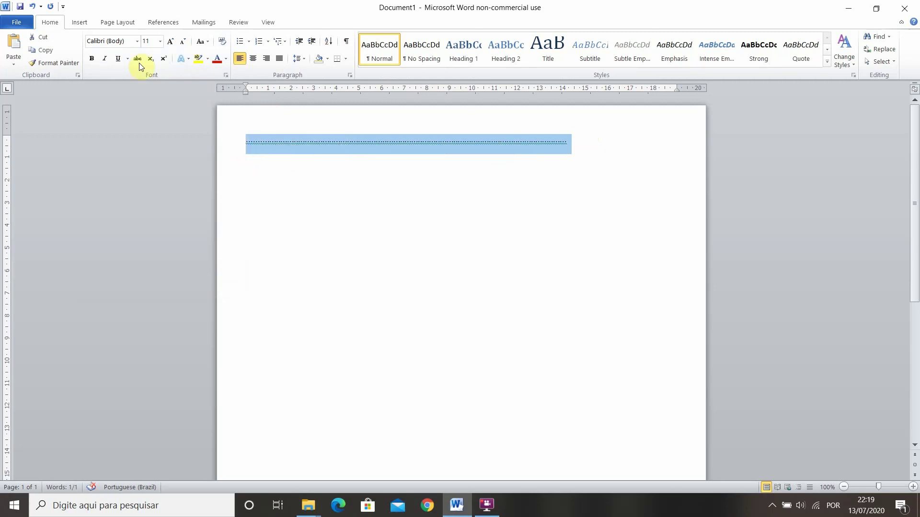
# Expand the periods' character spacing by 10 pt in the Font dialog's Advanced settings
pyautogui.click(225, 75)
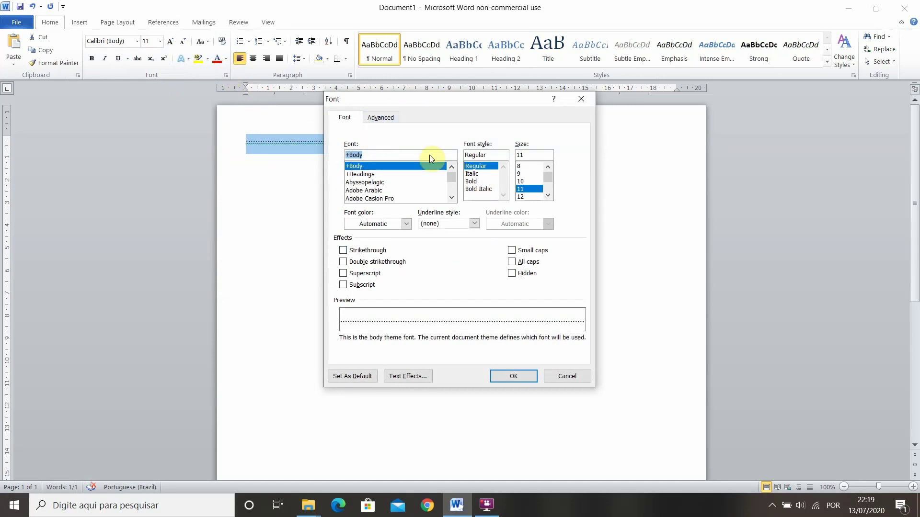
pyautogui.click(385, 119)
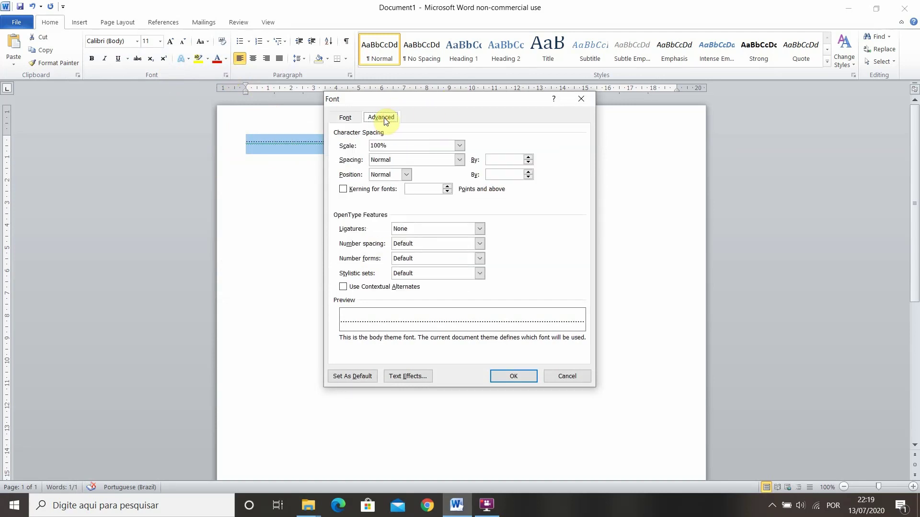
pyautogui.click(396, 162)
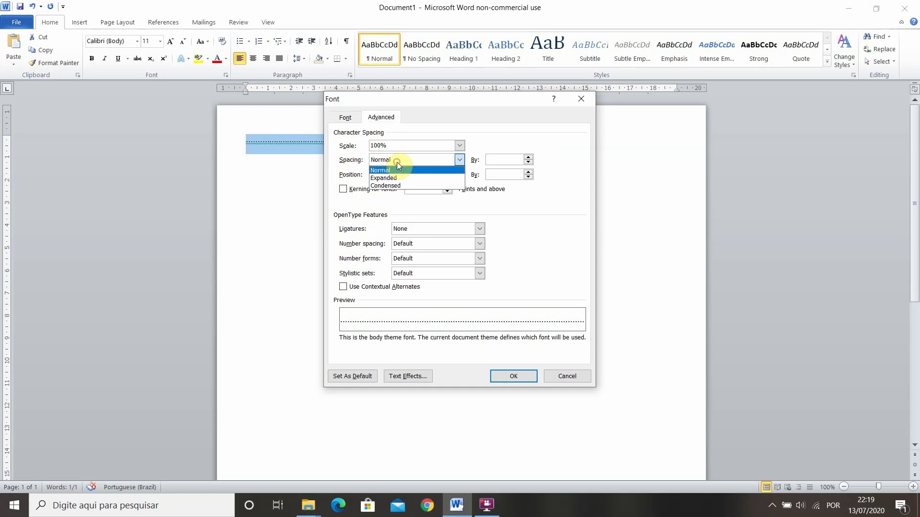
pyautogui.click(395, 179)
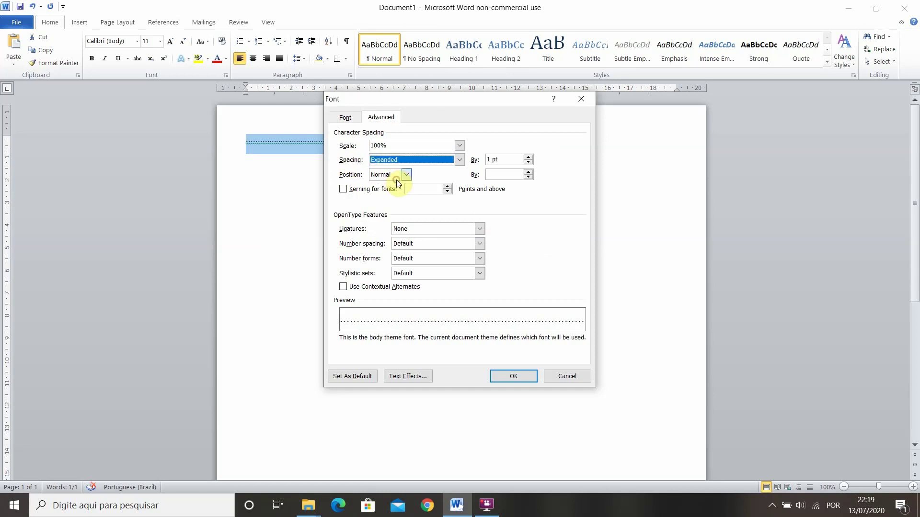
pyautogui.click(492, 161)
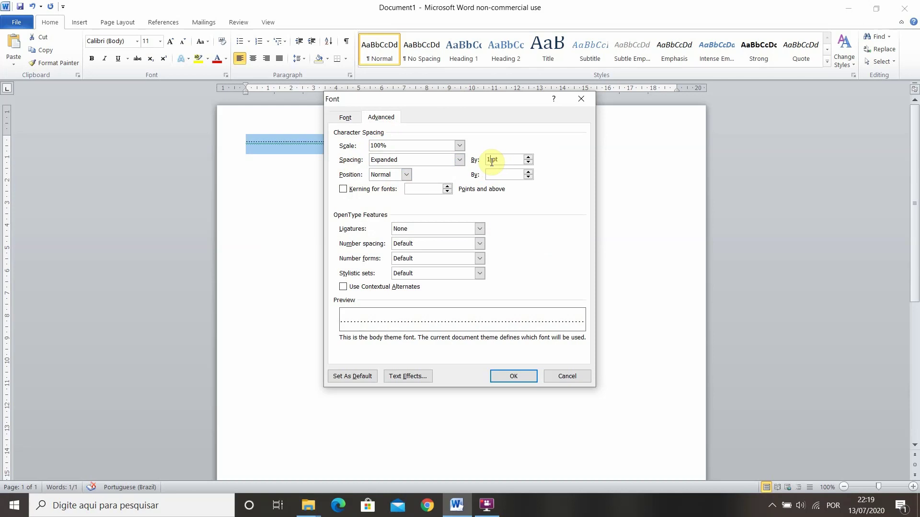
pyautogui.write('0')
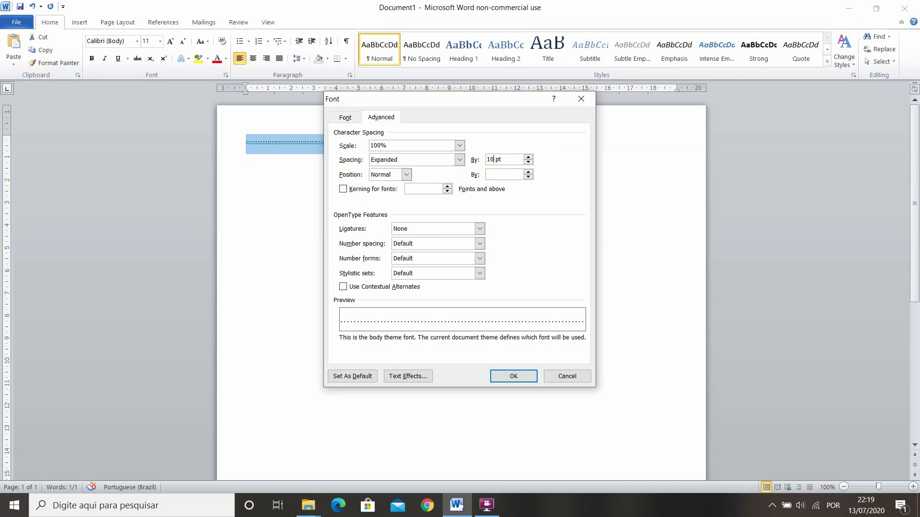
pyautogui.click(513, 376)
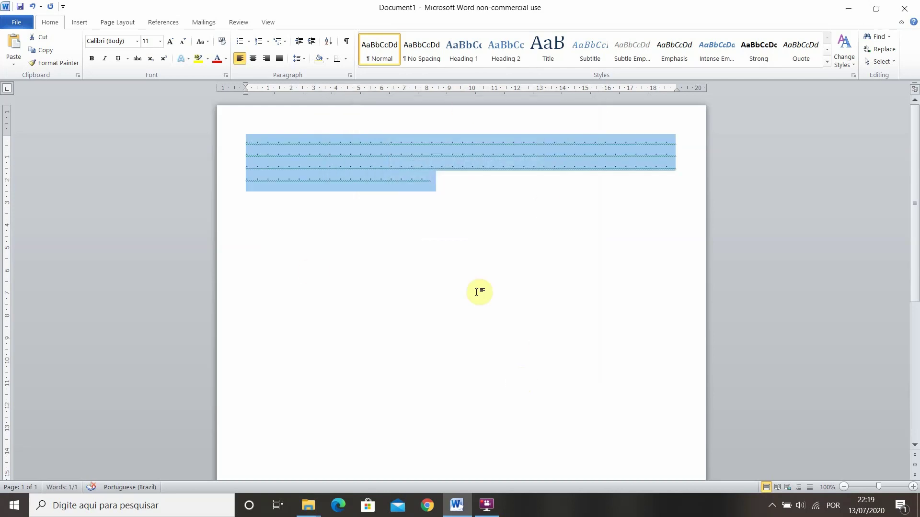
# Ignore the grammar warning on the spread-out dots
pyautogui.click(414, 189)
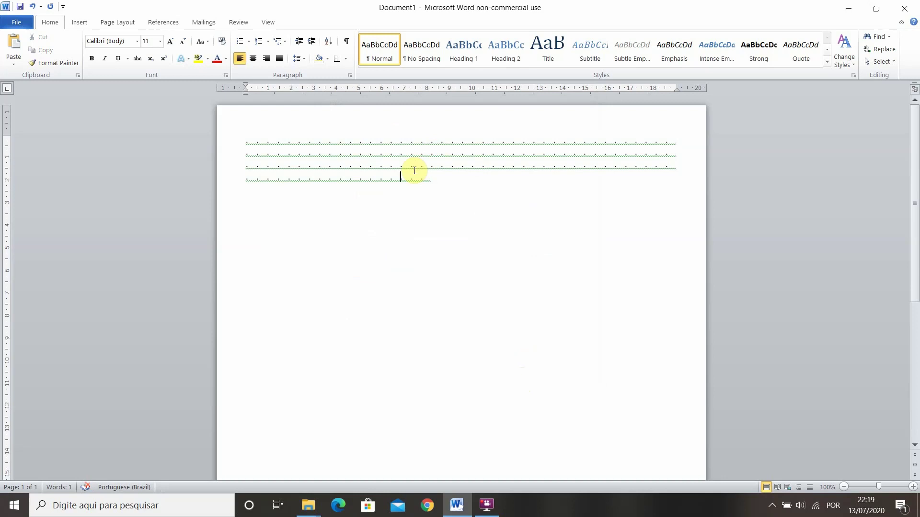
pyautogui.rightClick(410, 170)
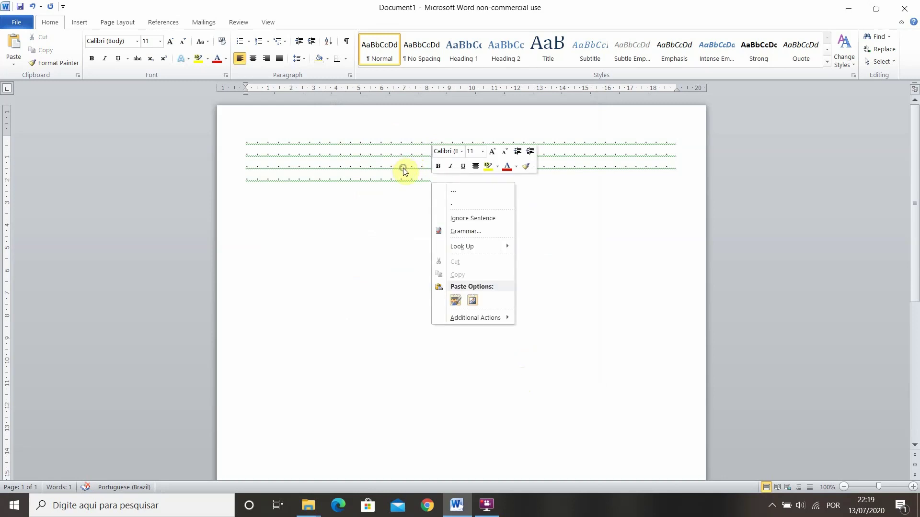
pyautogui.click(484, 219)
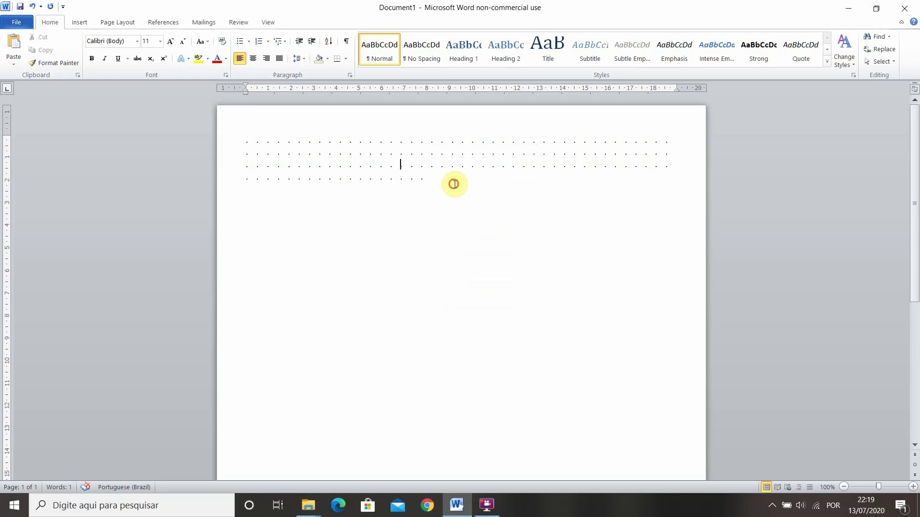
# Shrink the dots to 10 pt and type more spaced dots at the end
pyautogui.moveTo(454, 184); pyautogui.dragTo(242, 145)
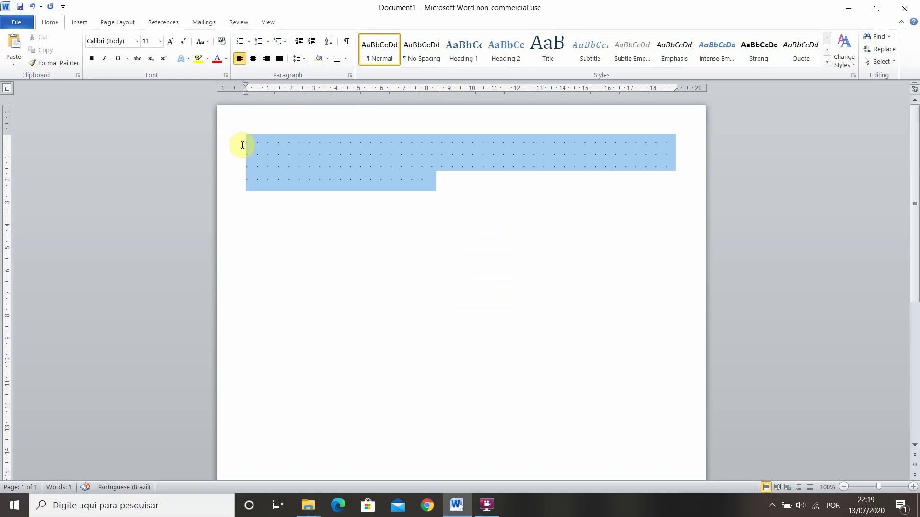
pyautogui.click(183, 42)
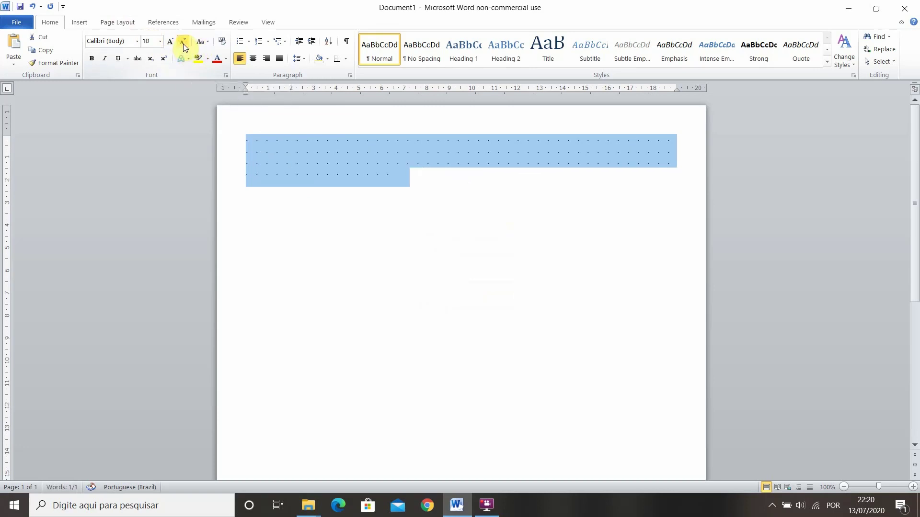
pyautogui.click(397, 173)
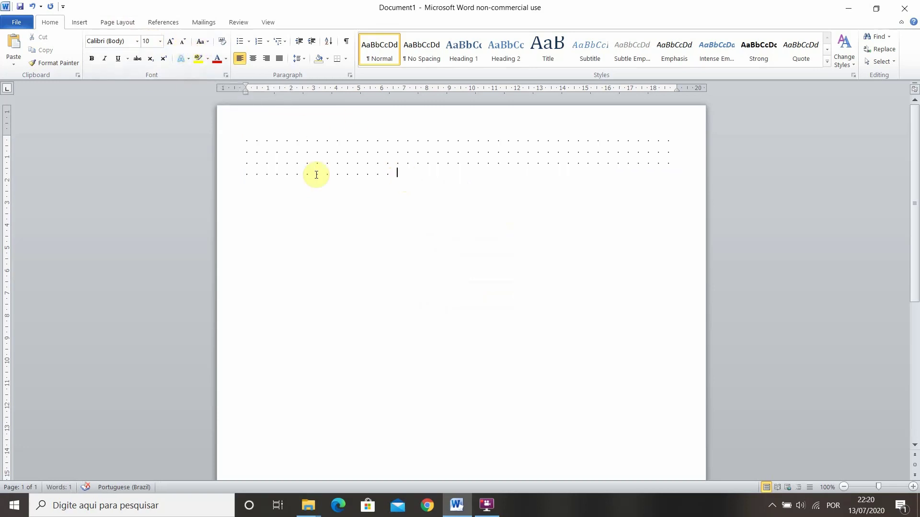
pyautogui.write('. . ')
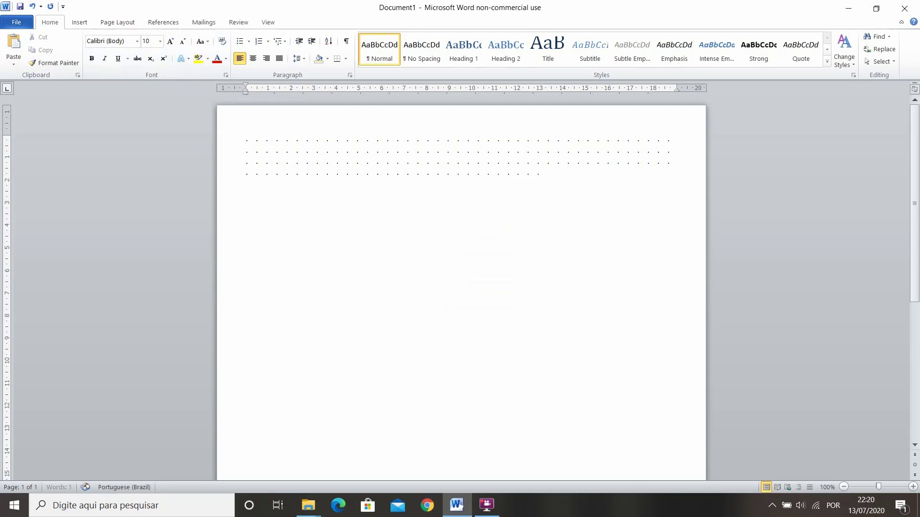
pyautogui.write('. . . . . . . . . . . . .')
# Paste two more copies of the dotted rows after the last row
pyautogui.moveTo(683, 173); pyautogui.dragTo(177, 120)
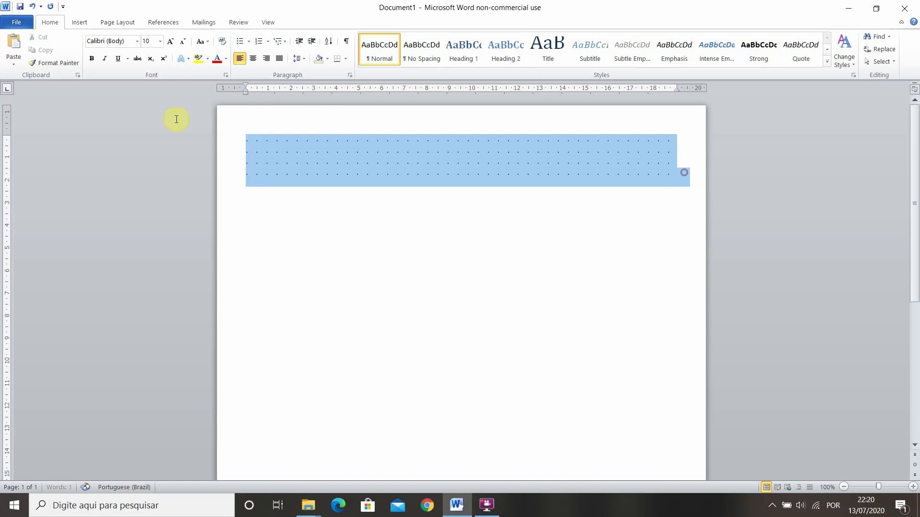
pyautogui.click(681, 173)
pyautogui.hotkey('ctrl', 'v')
pyautogui.hotkey('ctrl', 'v')
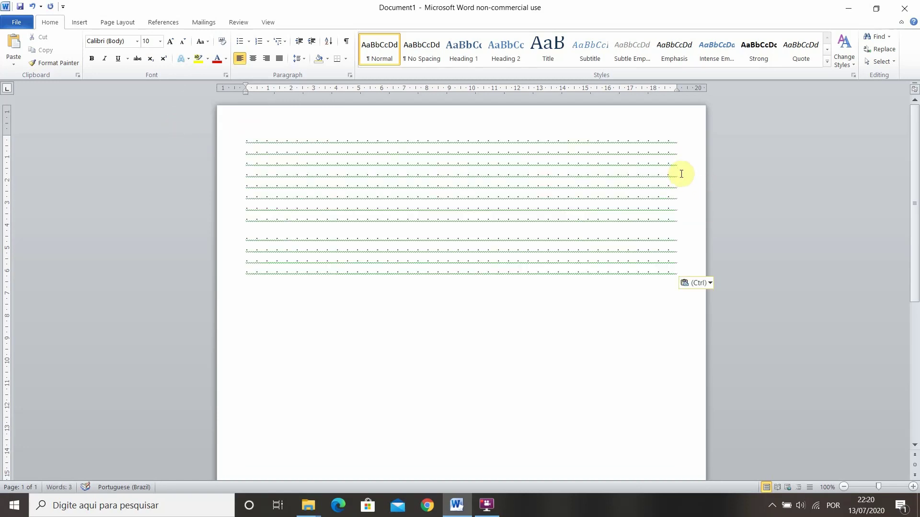
pyautogui.hotkey('ctrl', 'v')
pyautogui.hotkey('ctrl', 'v')
pyautogui.hotkey('ctrl', 'v')
pyautogui.hotkey('ctrl', 'v')
pyautogui.hotkey('ctrl', 'v')
pyautogui.hotkey('ctrl', 'v')
pyautogui.hotkey('ctrl', 'v')
pyautogui.hotkey('ctrl', 'v')
# Remove every blank line between the pasted dot blocks so the rows run continuously
pyautogui.scroll(2, 254, 191)
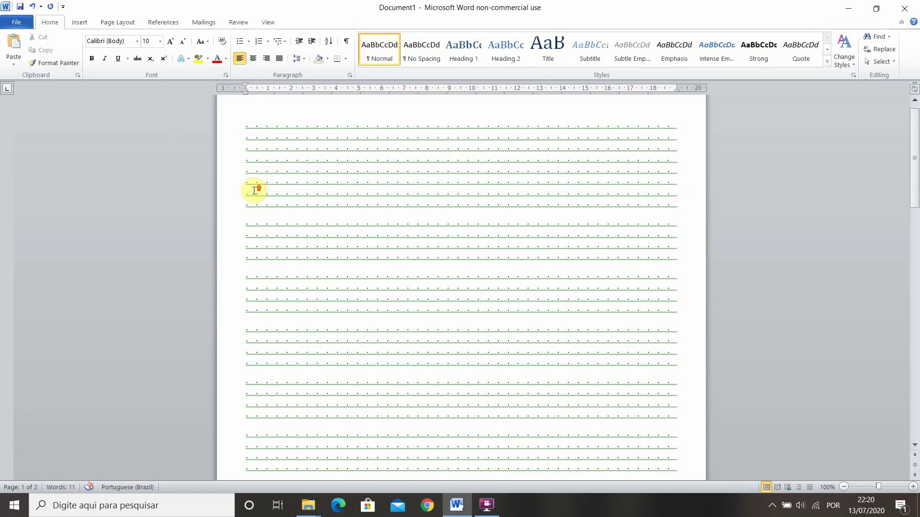
pyautogui.click(245, 225)
pyautogui.press('BackSpace')
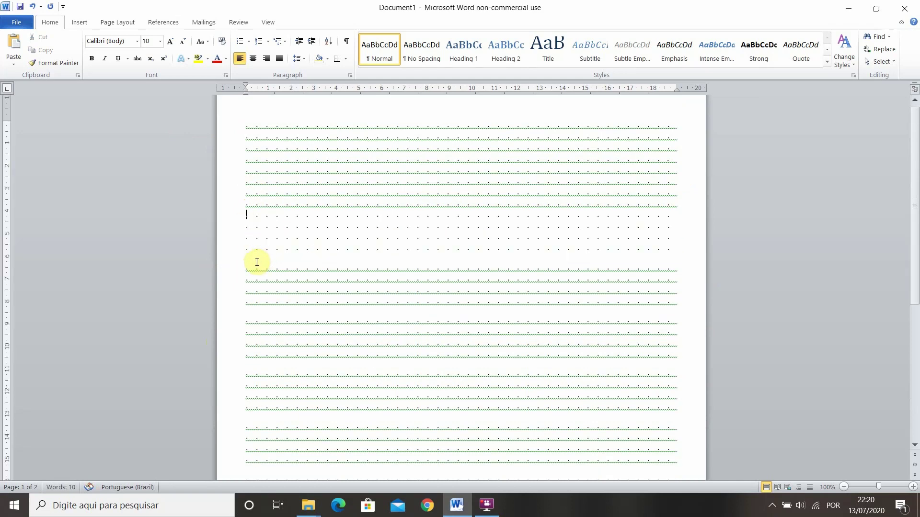
pyautogui.click(245, 266)
pyautogui.press('BackSpace')
pyautogui.click(263, 350)
pyautogui.press('BackSpace')
pyautogui.scroll(-1, 277, 349)
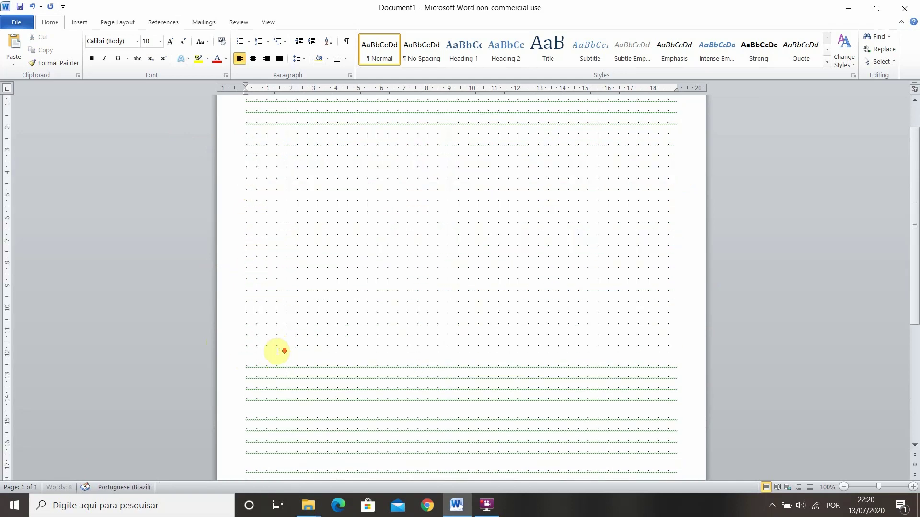
pyautogui.click(249, 369)
pyautogui.press('BackSpace')
pyautogui.click(243, 407)
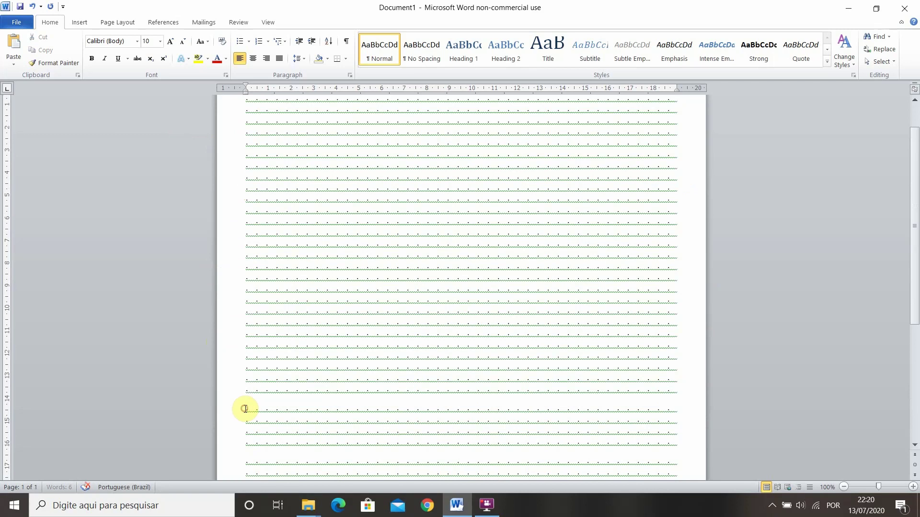
pyautogui.press('BackSpace')
pyautogui.scroll(-2, 263, 402)
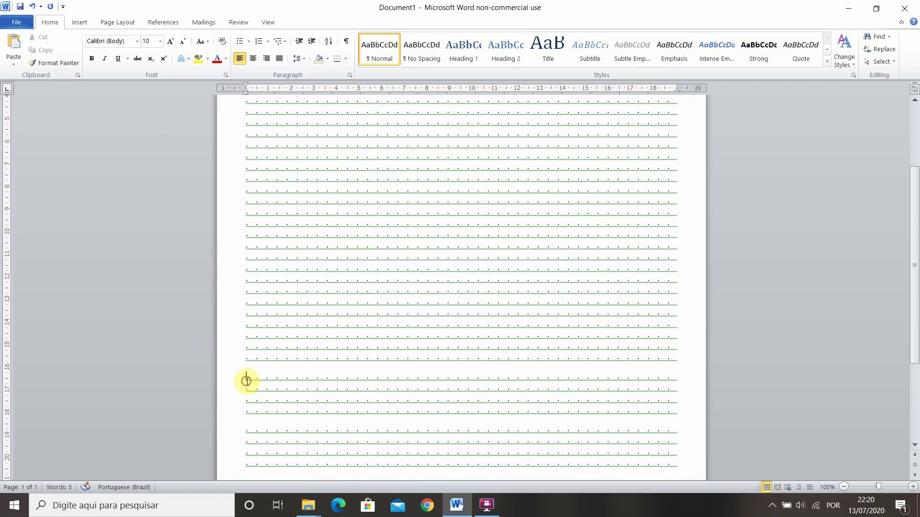
pyautogui.click(246, 380)
pyautogui.press('BackSpace')
pyautogui.click(244, 421)
pyautogui.press('BackSpace')
pyautogui.scroll(-3, 287, 400)
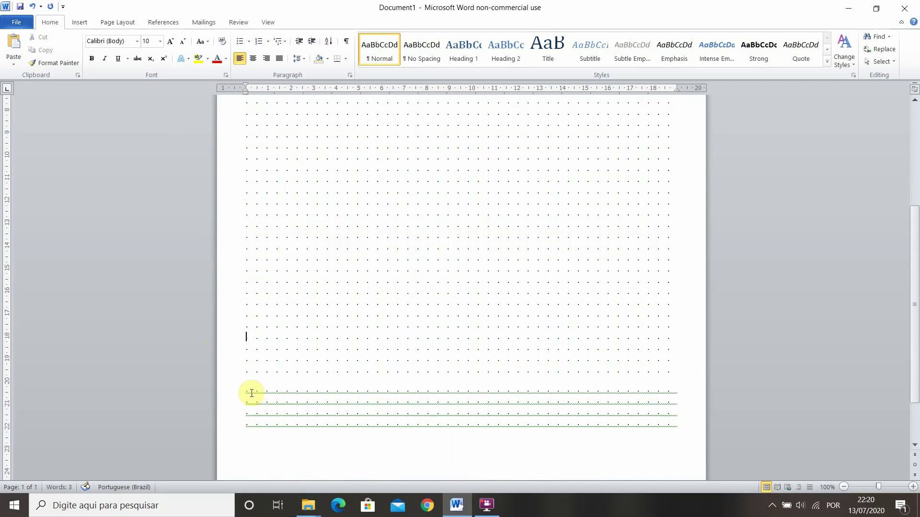
pyautogui.click(248, 393)
pyautogui.press('BackSpace')
pyautogui.scroll(8, 324, 332)
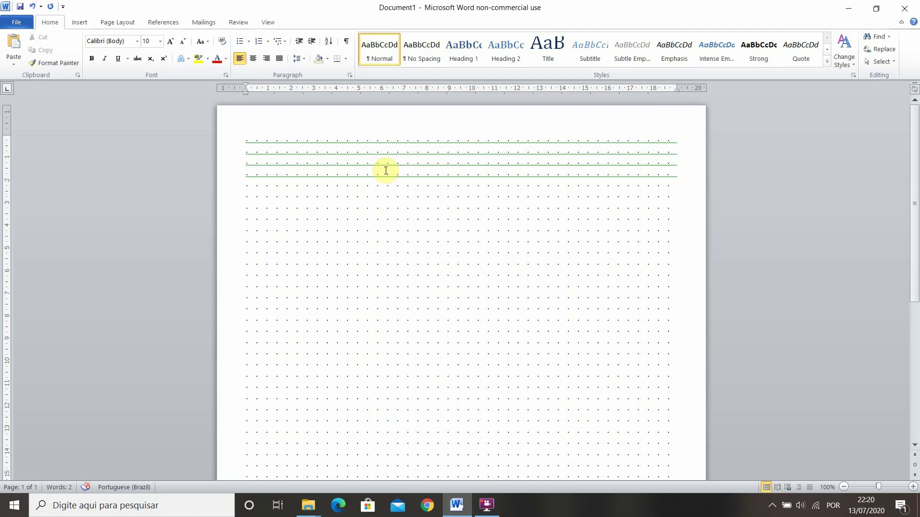
# Ignore the grammar flags on the dotted lines
pyautogui.rightClick(385, 176)
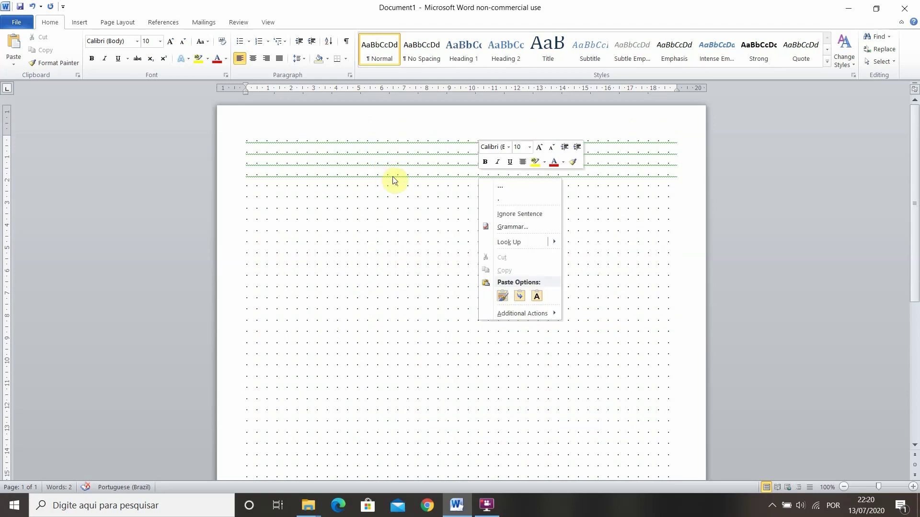
pyautogui.click(514, 216)
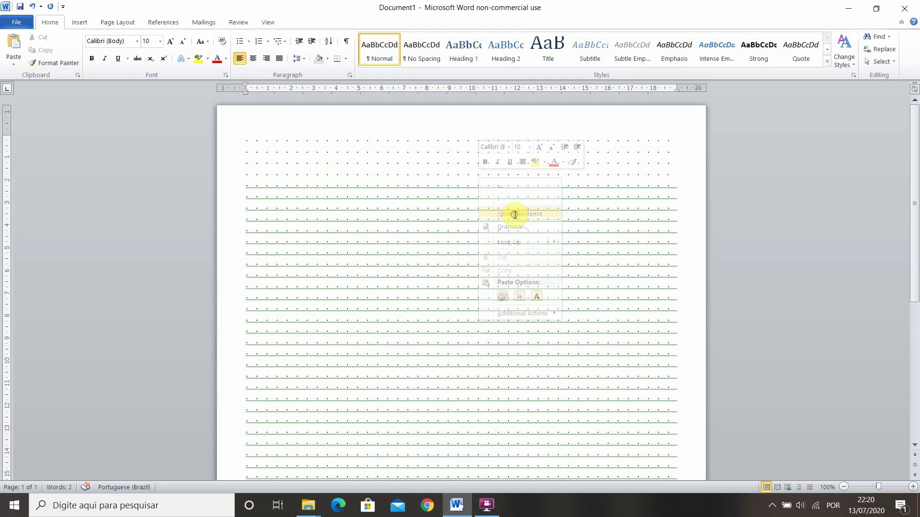
pyautogui.rightClick(387, 197)
pyautogui.click(460, 237)
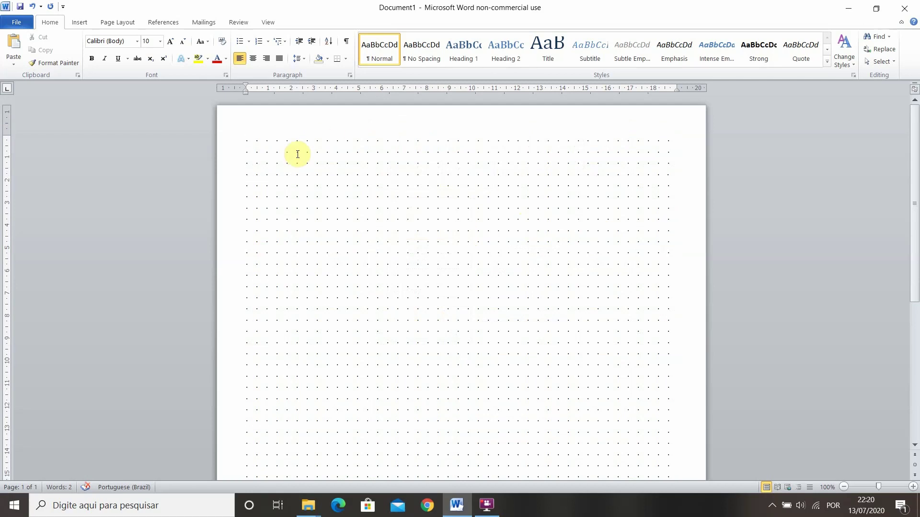
# Color the whole dotted block light gray
pyautogui.moveTo(247, 139); pyautogui.dragTo(671, 286)
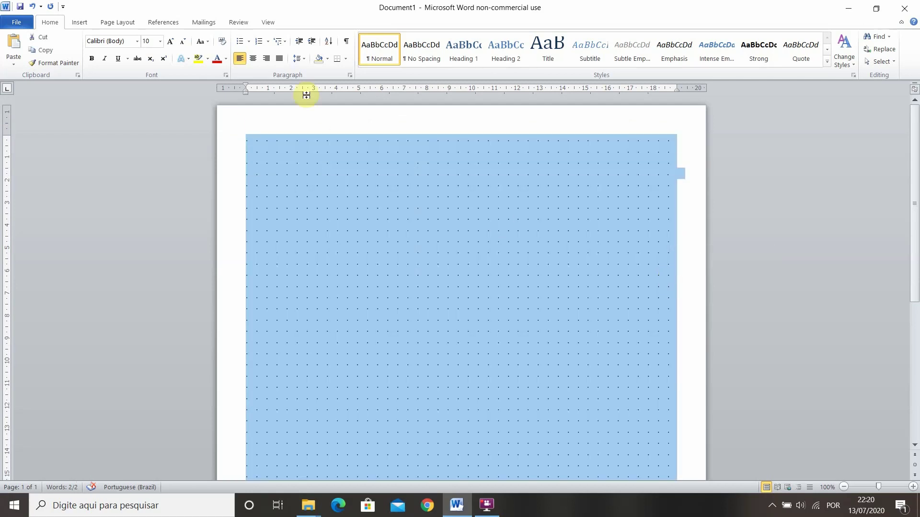
pyautogui.click(228, 59)
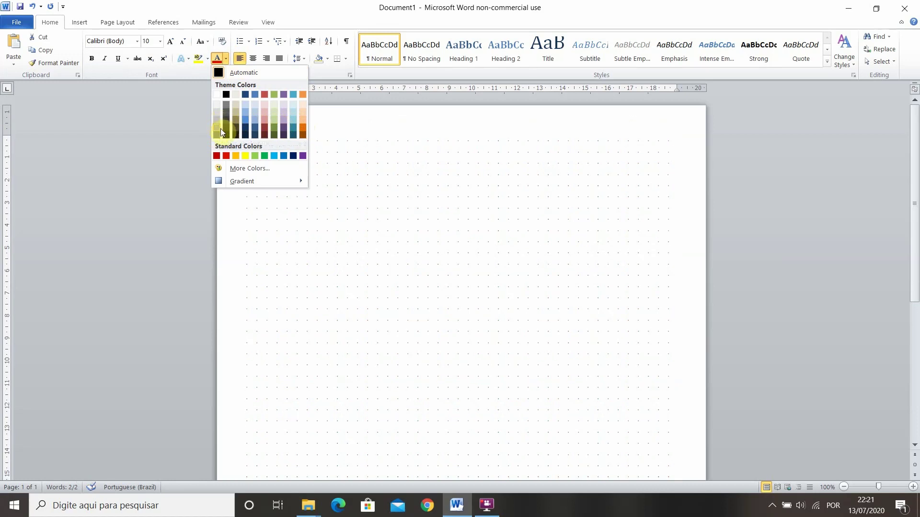
pyautogui.click(218, 133)
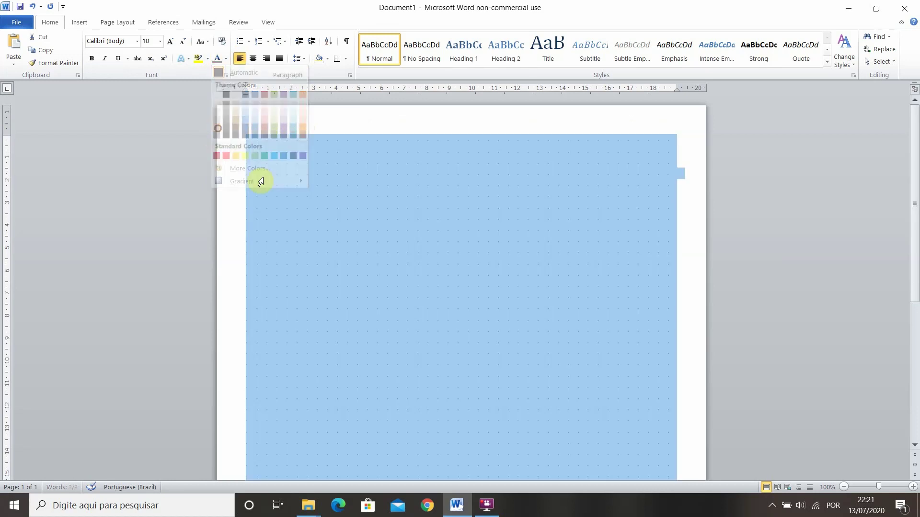
pyautogui.click(356, 224)
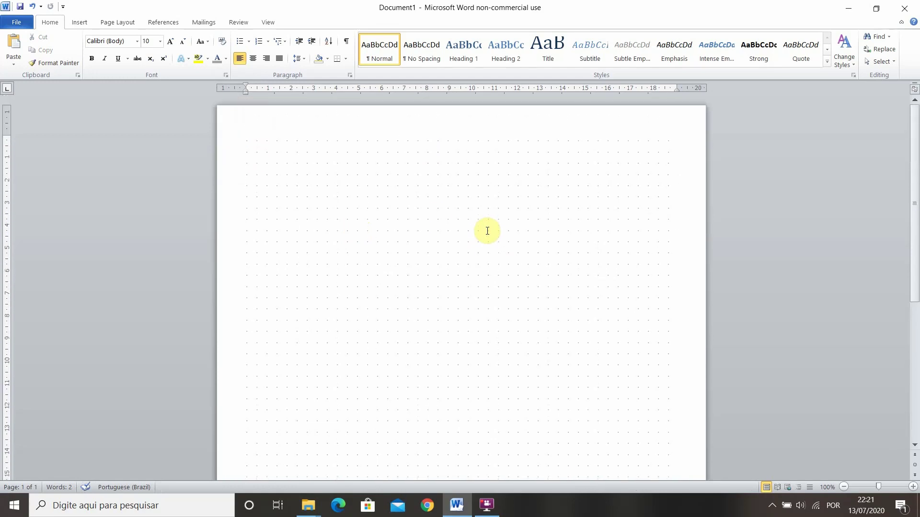
# Select the entire dot grid and delete it
pyautogui.scroll(-8, 488, 231)
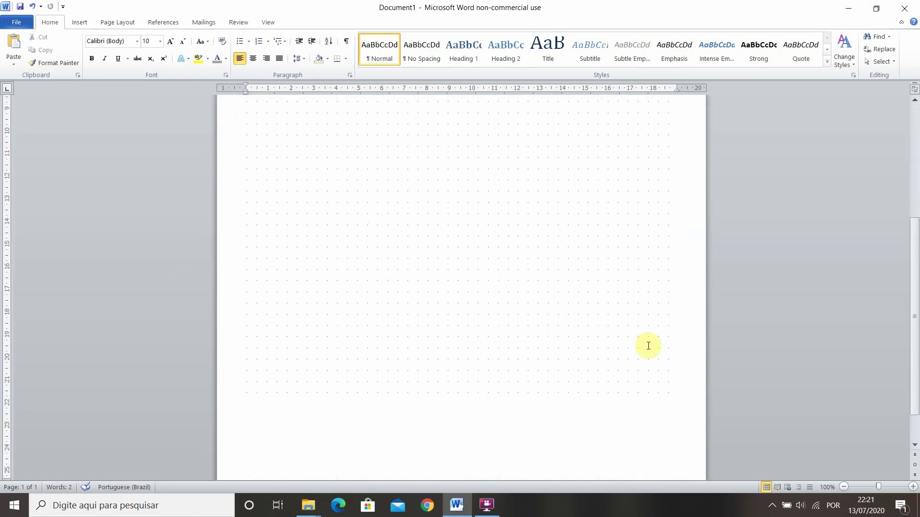
pyautogui.scroll(-2, 647, 347)
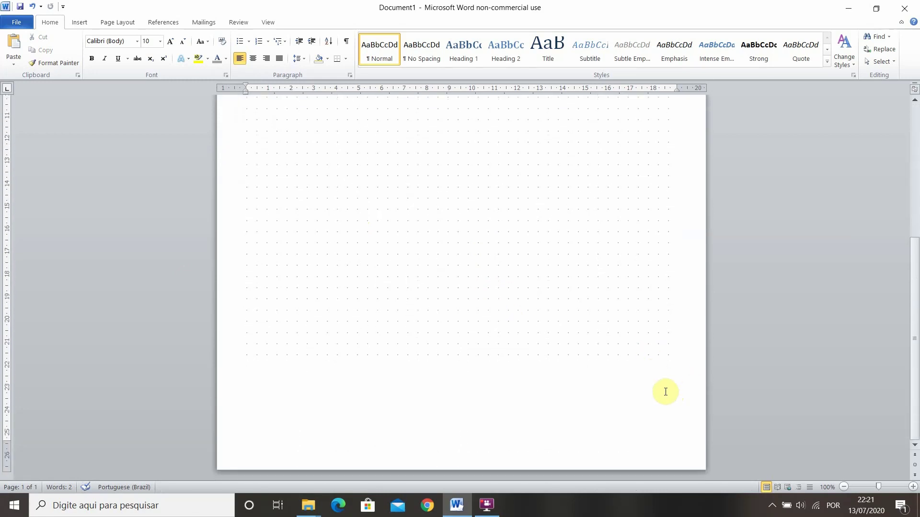
pyautogui.moveTo(691, 373); pyautogui.dragTo(193, 143)
pyautogui.press('BackSpace')
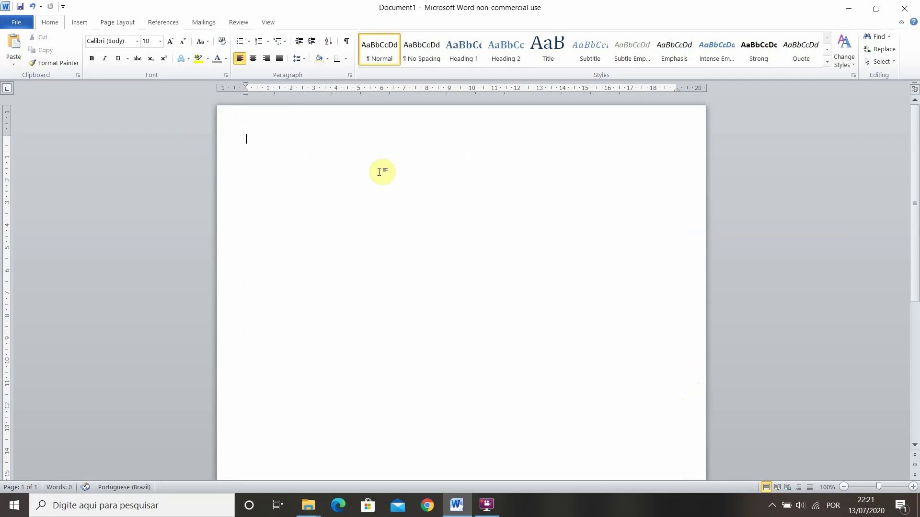
# Insert a 10-column by 8-row table
pyautogui.click(87, 28)
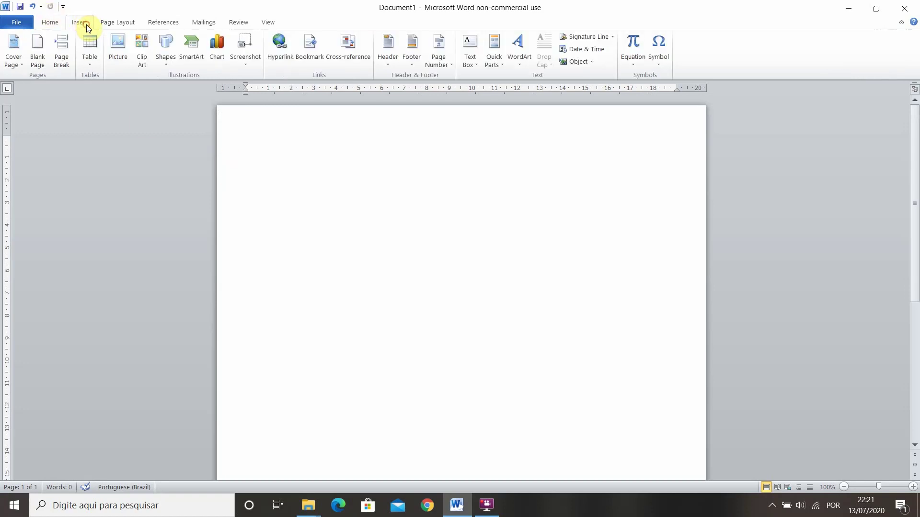
pyautogui.click(91, 65)
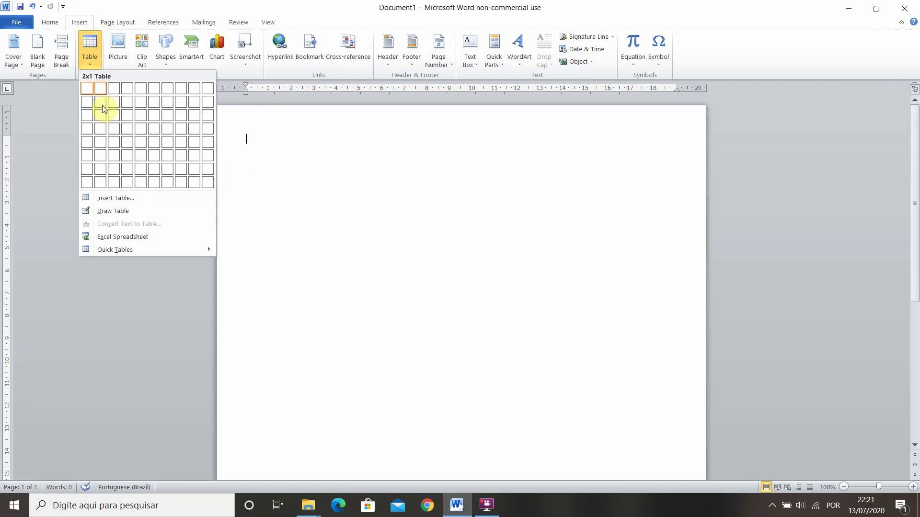
pyautogui.click(206, 187)
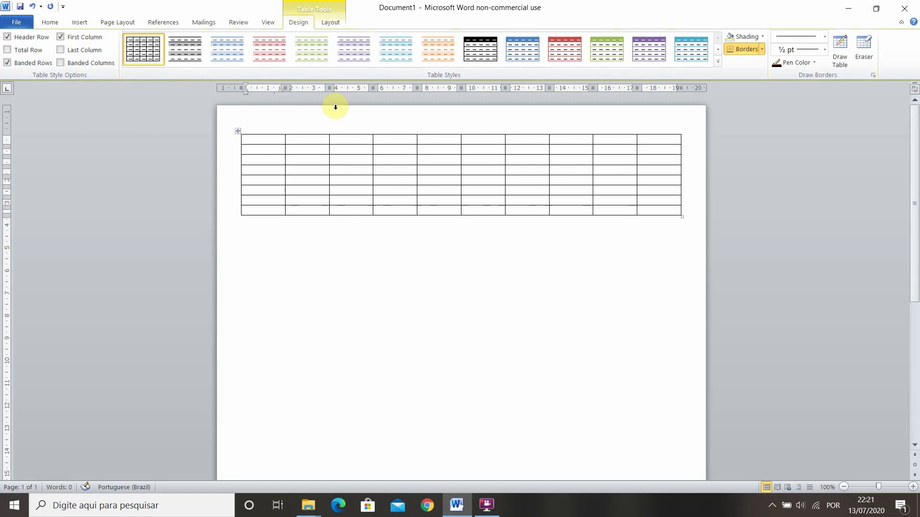
# Set every row height and column width of the table to 0,5 cm
pyautogui.click(335, 24)
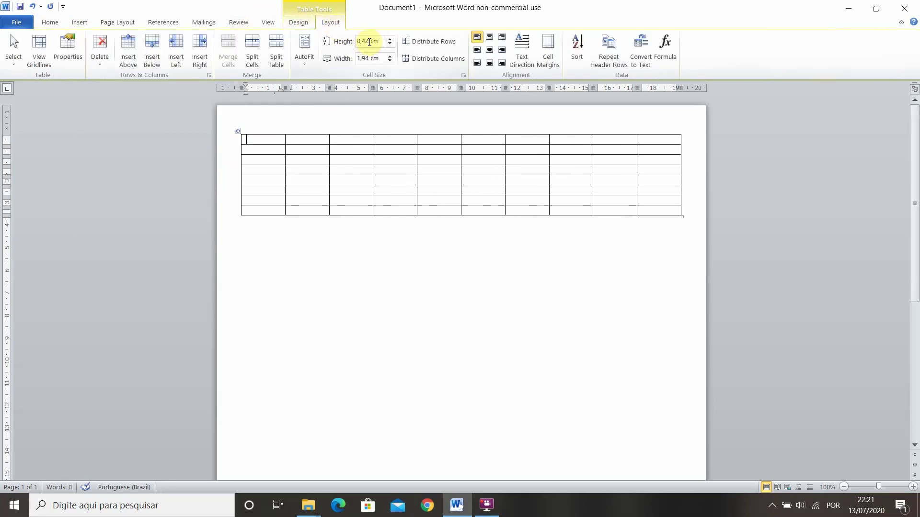
pyautogui.click(369, 42)
pyautogui.press('Return')
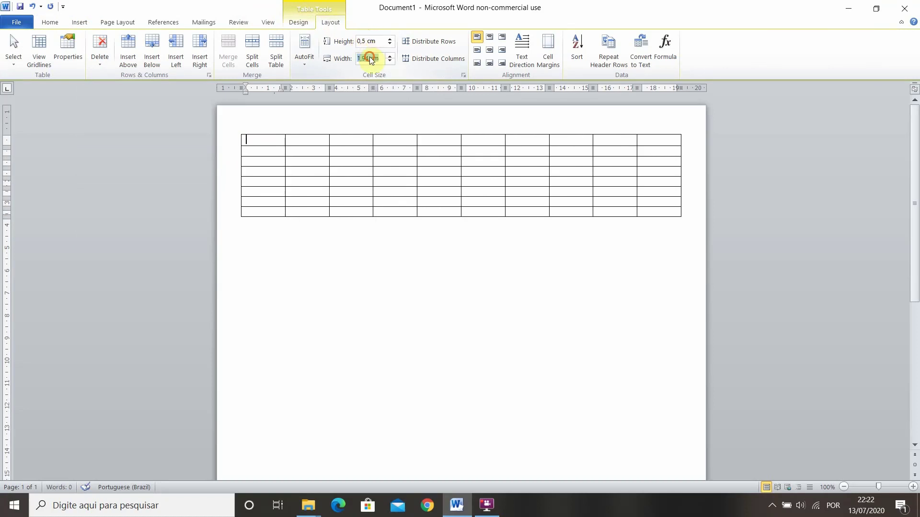
pyautogui.write('0,')
pyautogui.press('Return')
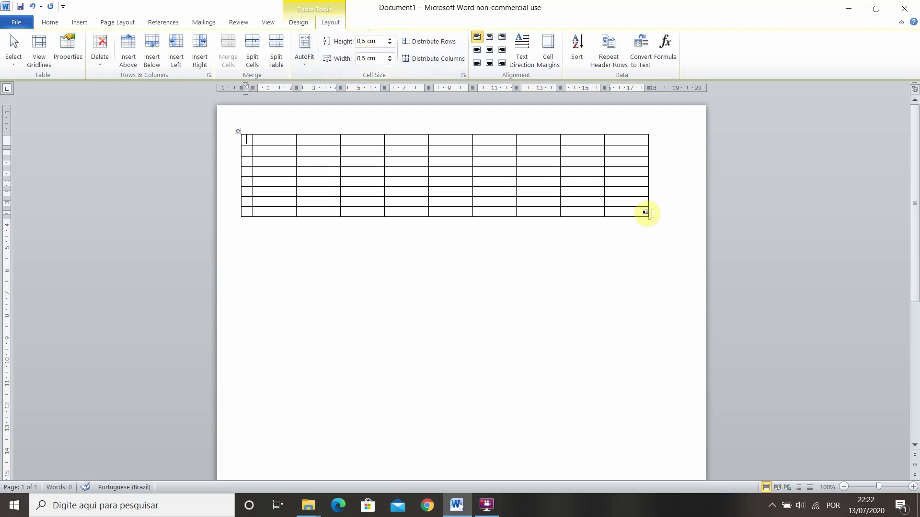
pyautogui.click(238, 134)
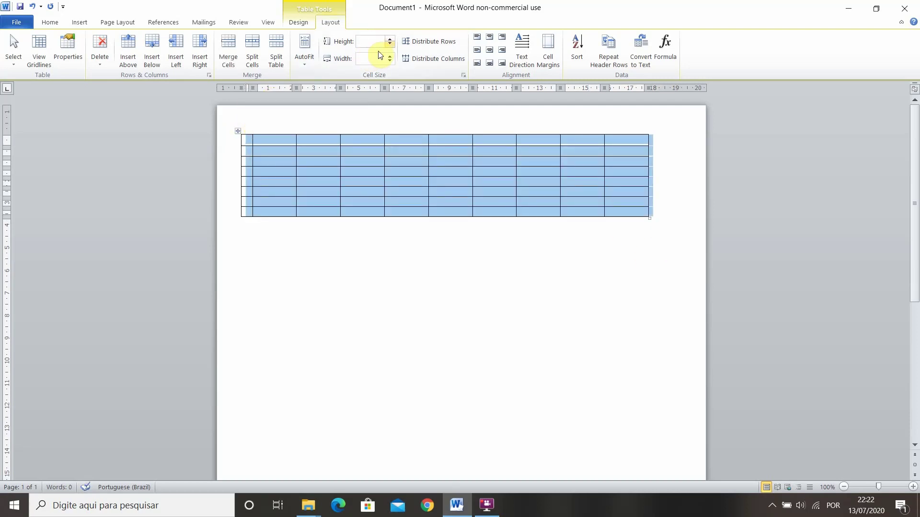
pyautogui.click(368, 43)
pyautogui.write('0,5')
pyautogui.press('Return')
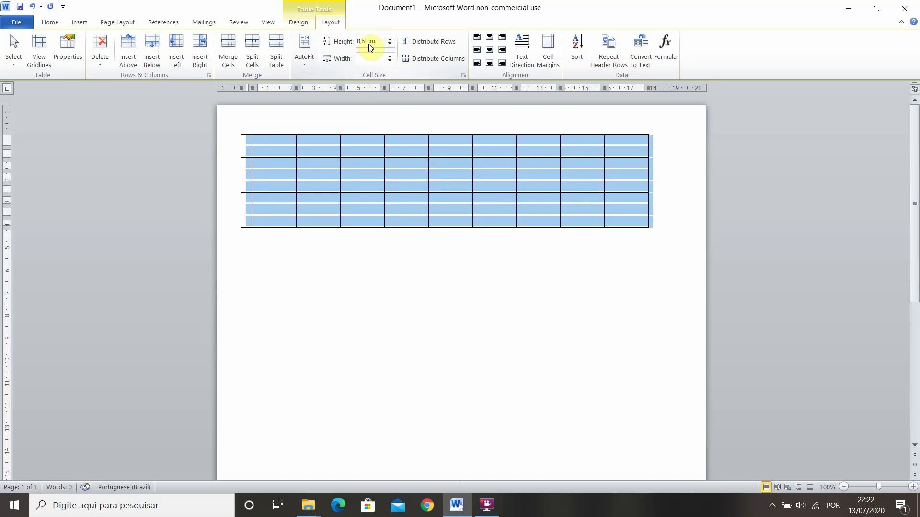
pyautogui.write('0,5')
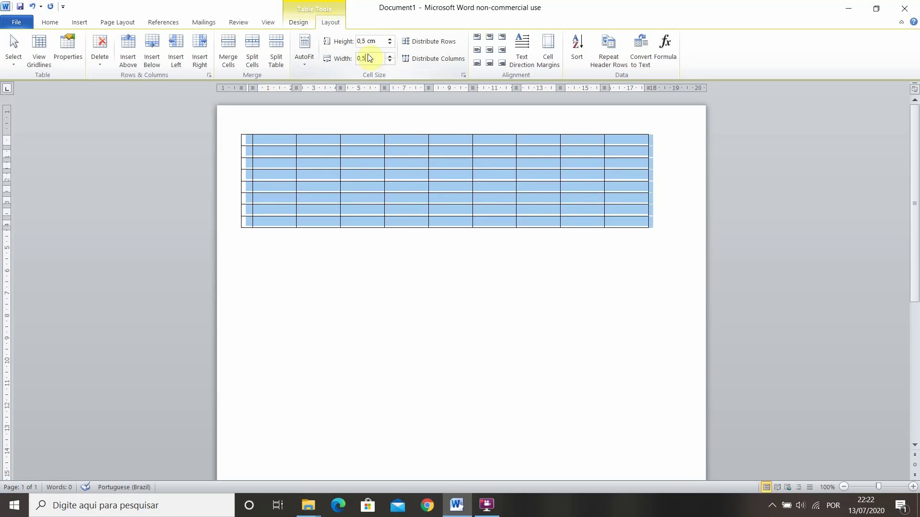
pyautogui.press('Return')
pyautogui.click(263, 127)
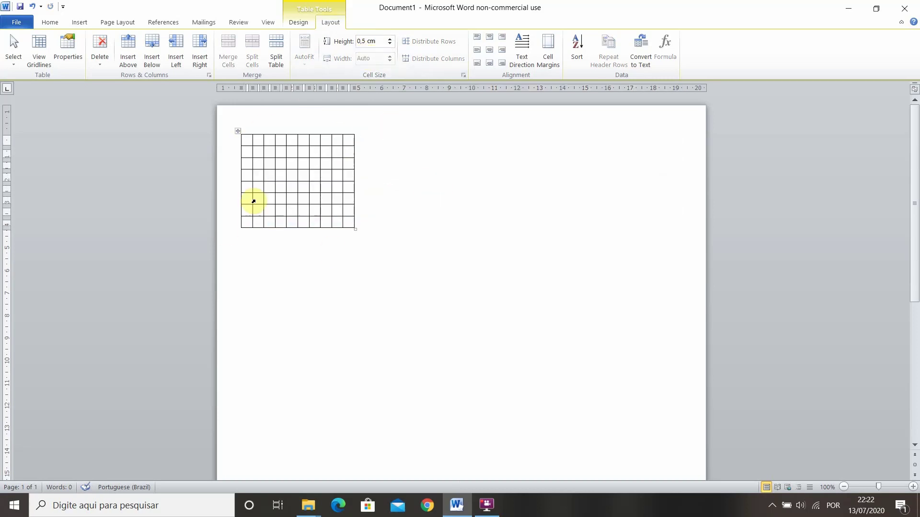
pyautogui.moveTo(239, 133)
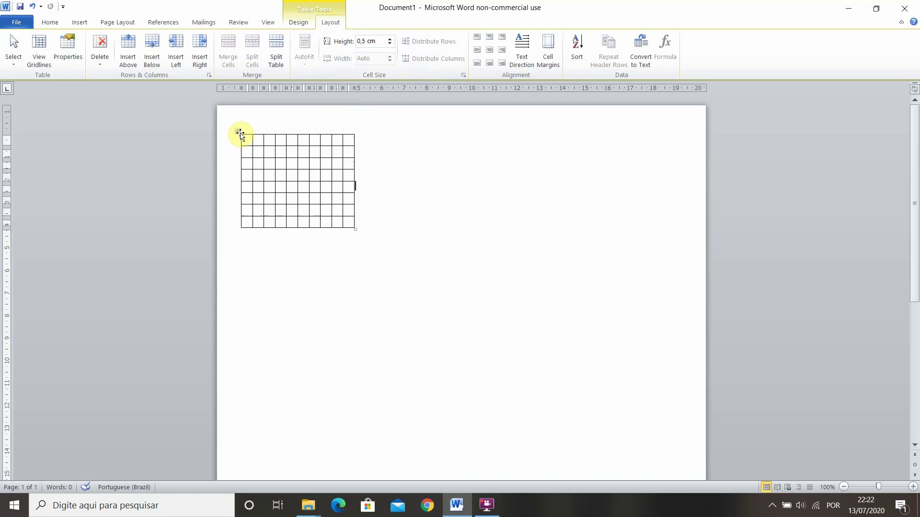
# Add several blocks of rows below the square-cell table, extending it down the page
pyautogui.click(239, 132)
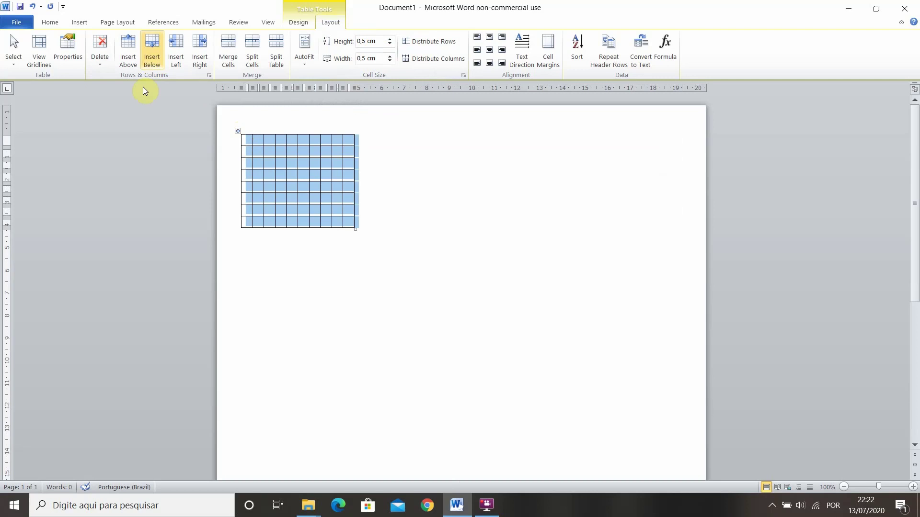
pyautogui.click(157, 52)
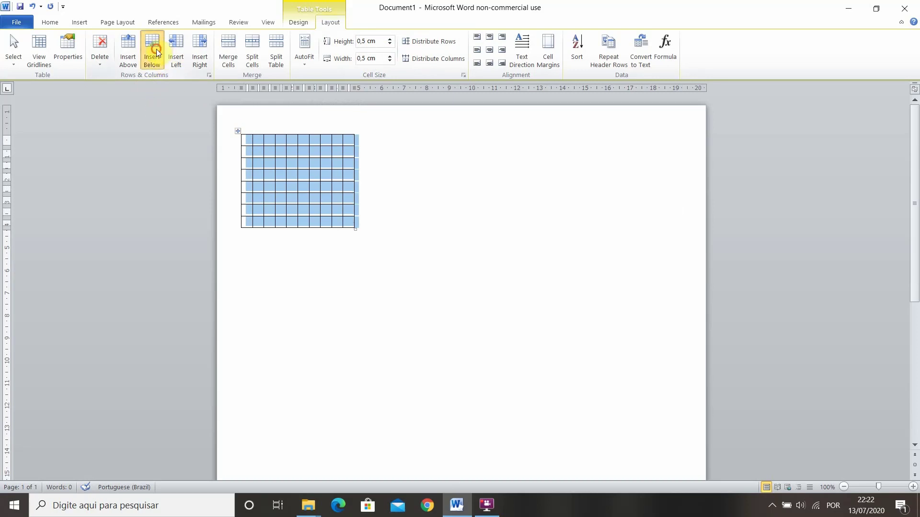
pyautogui.click(157, 52)
pyautogui.click(156, 52)
pyautogui.click(157, 52)
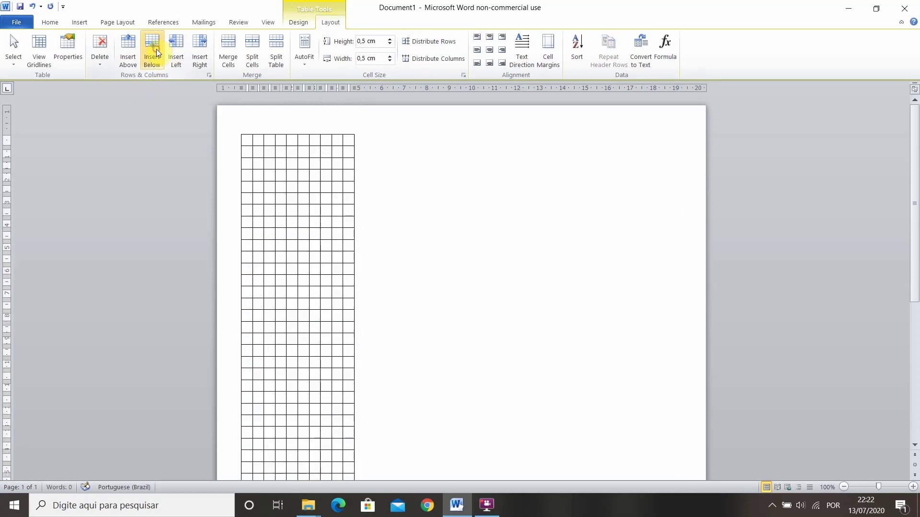
pyautogui.scroll(-5, 318, 232)
pyautogui.click(154, 54)
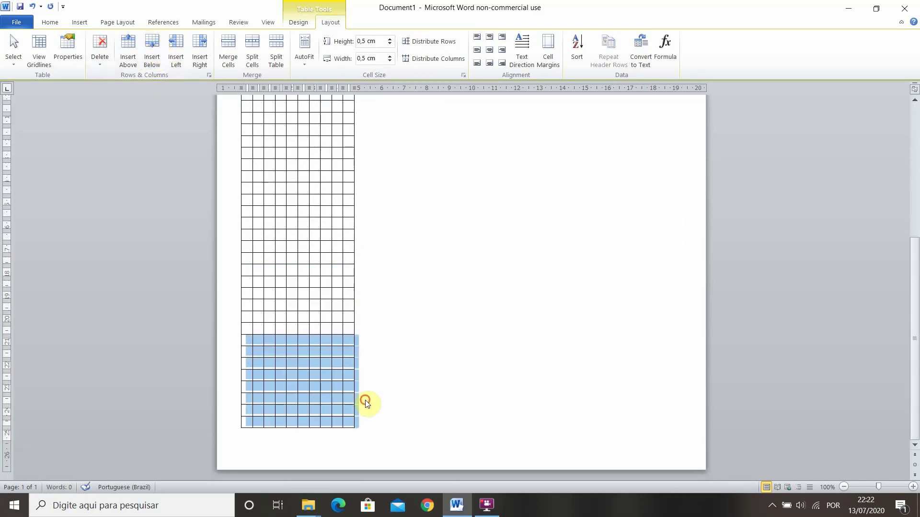
pyautogui.click(365, 402)
# Insert columns on the right until the grid reaches the text area's right edge
pyautogui.moveTo(356, 428); pyautogui.dragTo(233, 139)
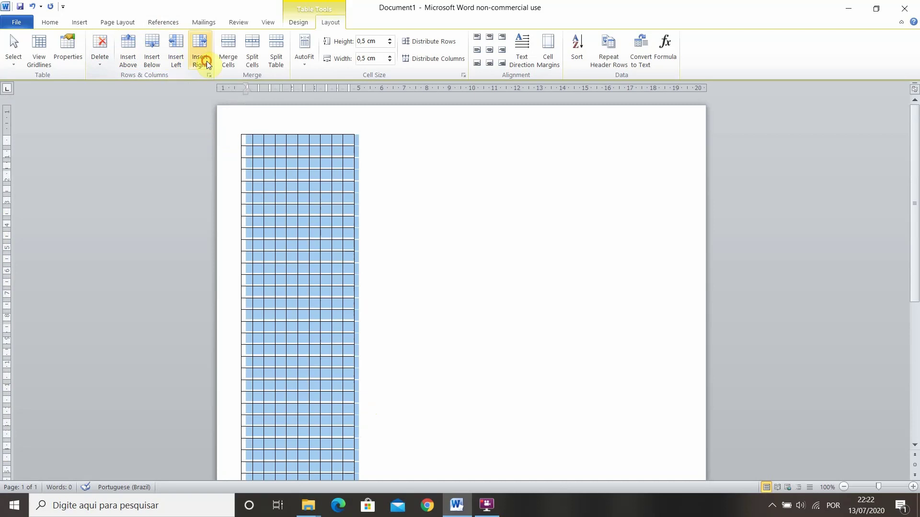
pyautogui.click(206, 62)
pyautogui.click(206, 61)
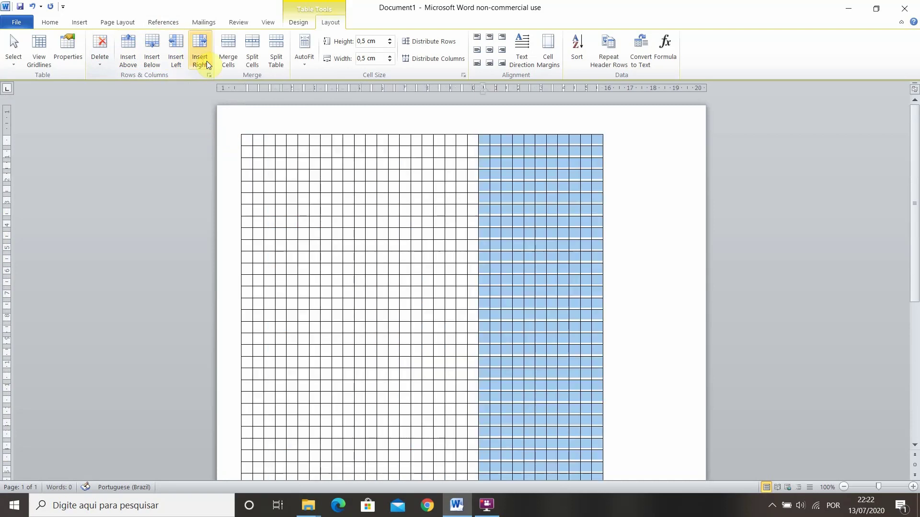
pyautogui.click(584, 173)
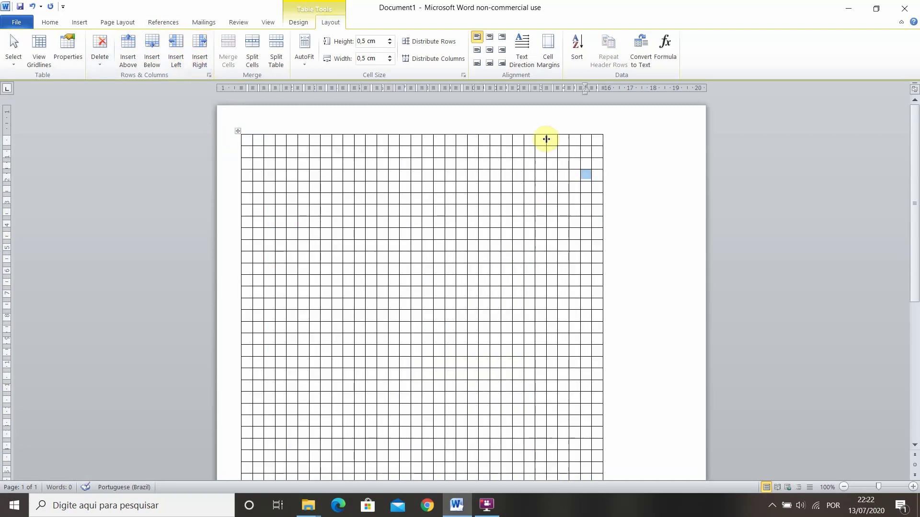
pyautogui.moveTo(544, 141); pyautogui.dragTo(594, 416)
pyautogui.scroll(6, 591, 232)
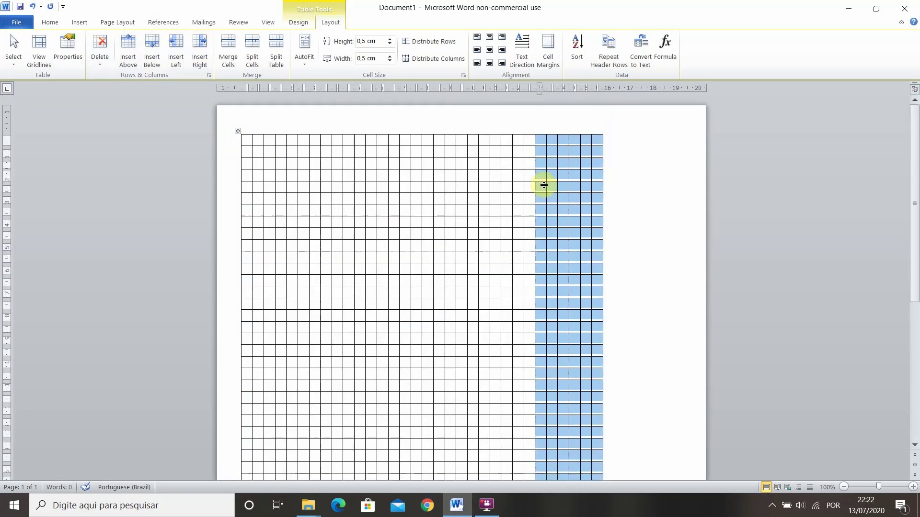
pyautogui.click(199, 45)
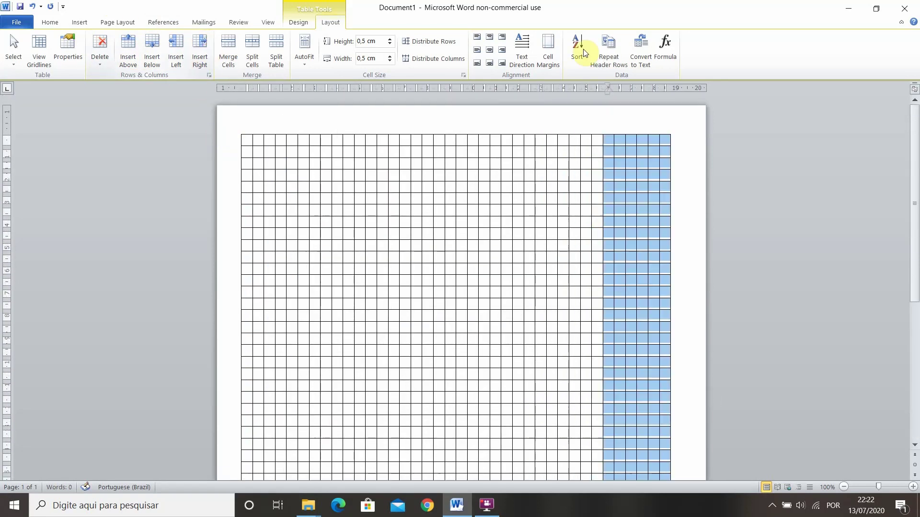
pyautogui.click(645, 150)
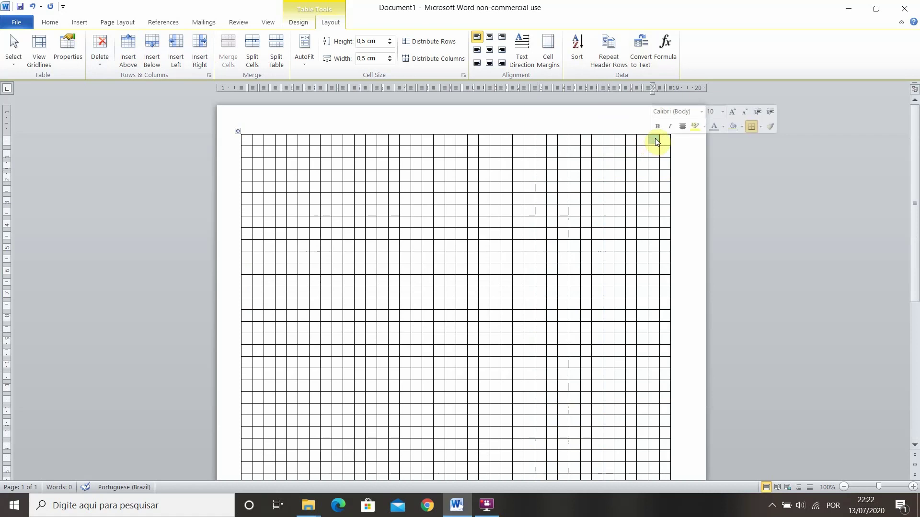
pyautogui.moveTo(652, 141)
pyautogui.mouseDown()
pyautogui.moveTo(652, 455)
pyautogui.moveTo(667, 421)
pyautogui.moveTo(659, 139)
pyautogui.mouseUp()
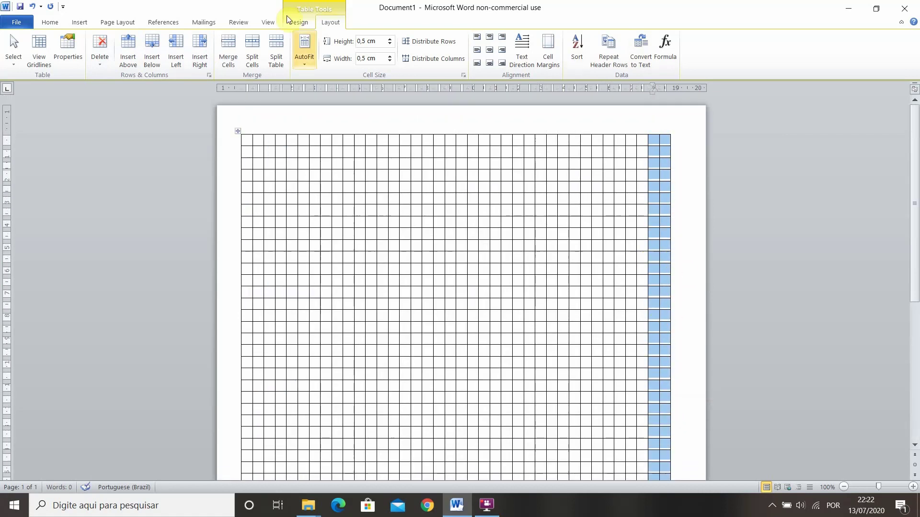
pyautogui.click(200, 50)
pyautogui.click(688, 165)
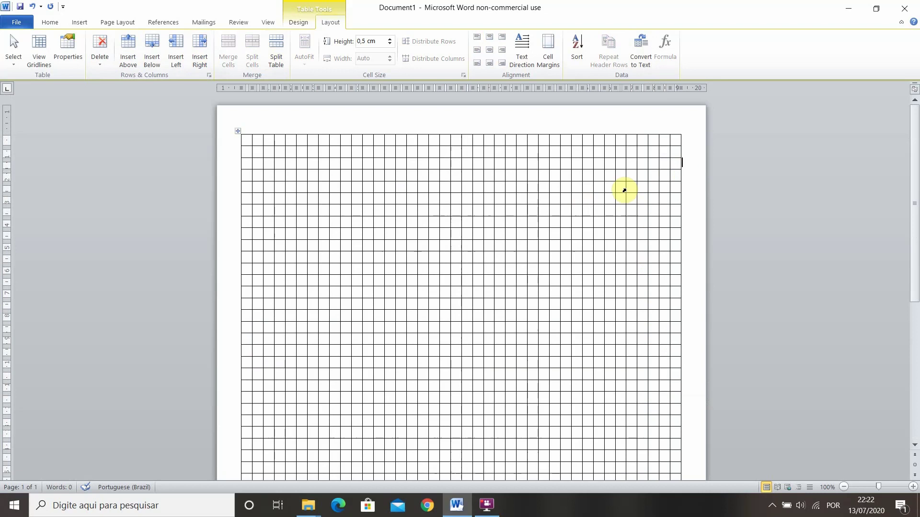
pyautogui.scroll(-2, 594, 248)
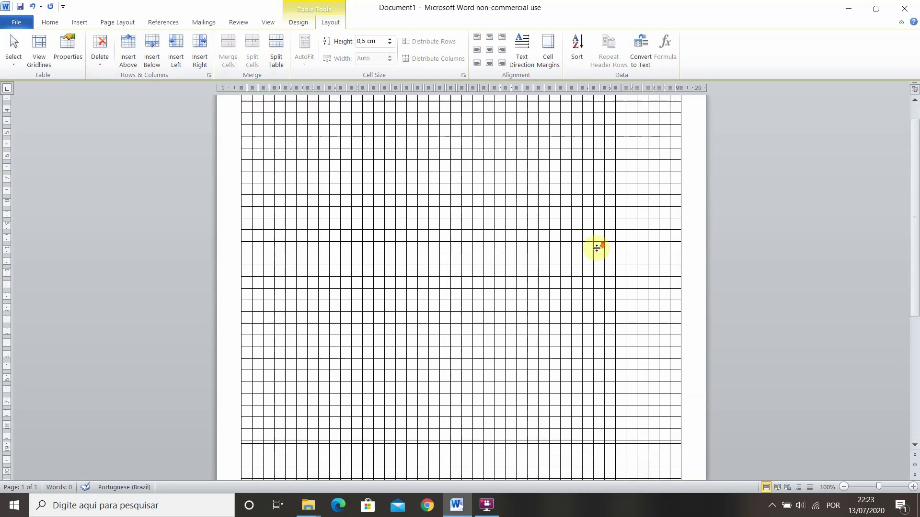
pyautogui.scroll(2, 594, 248)
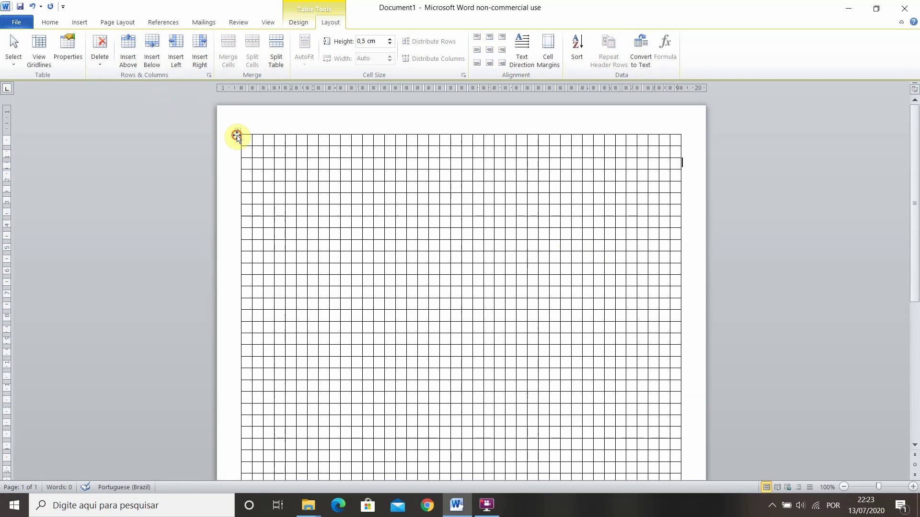
# Change the Table Grid style's border color to White, Background 1, Darker 35%
pyautogui.click(237, 136)
pyautogui.click(310, 22)
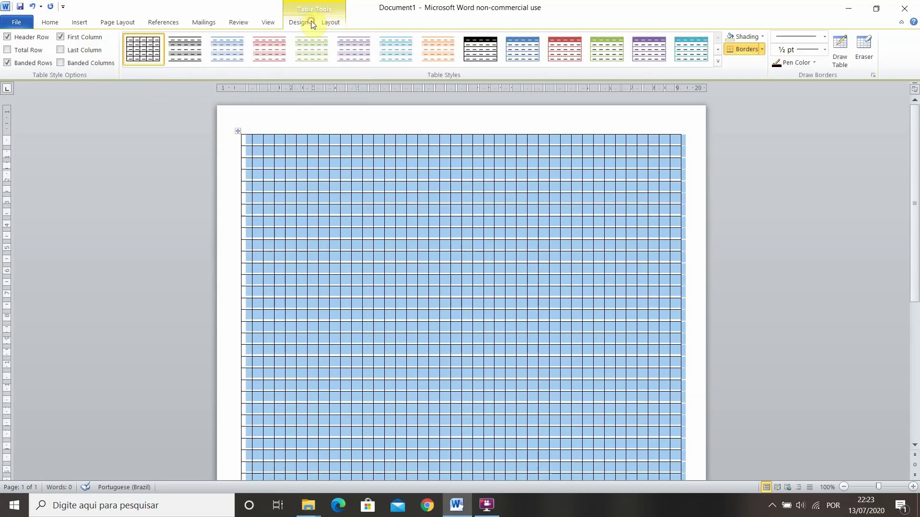
pyautogui.rightClick(140, 62)
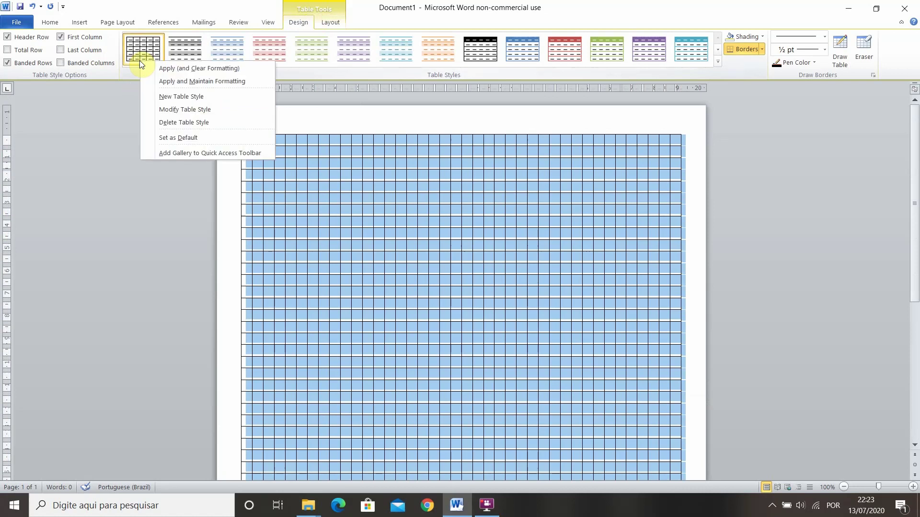
pyautogui.click(185, 110)
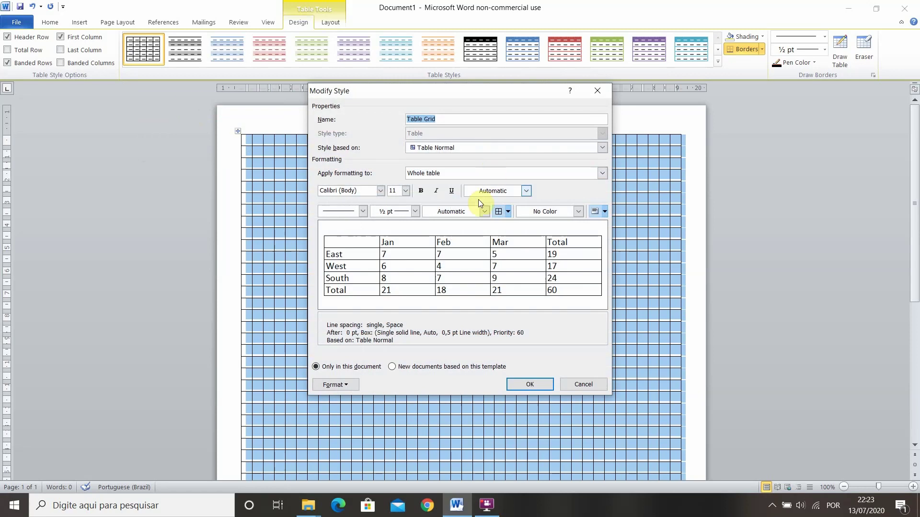
pyautogui.click(485, 212)
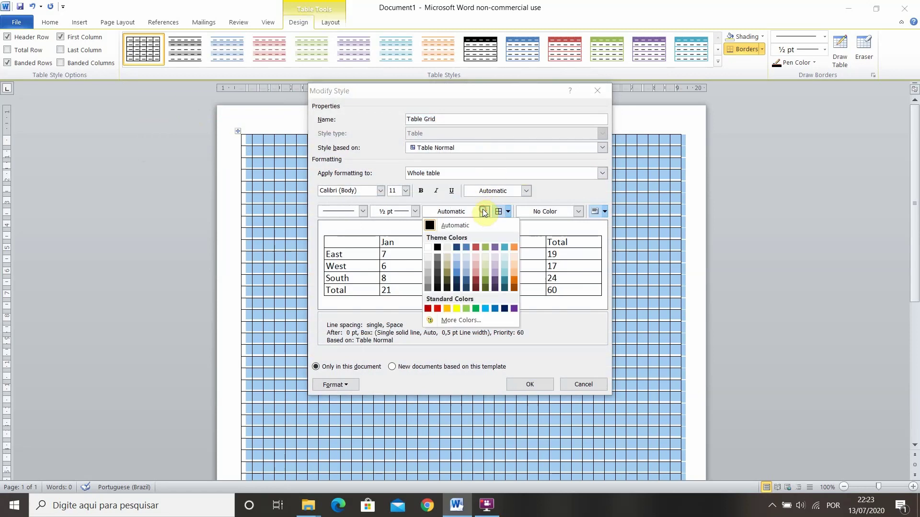
pyautogui.click(429, 282)
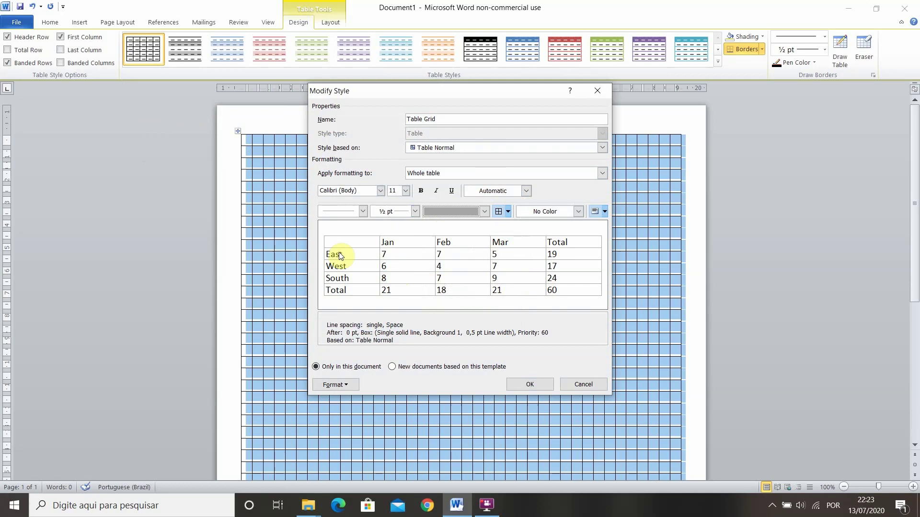
pyautogui.click(530, 385)
pyautogui.click(507, 326)
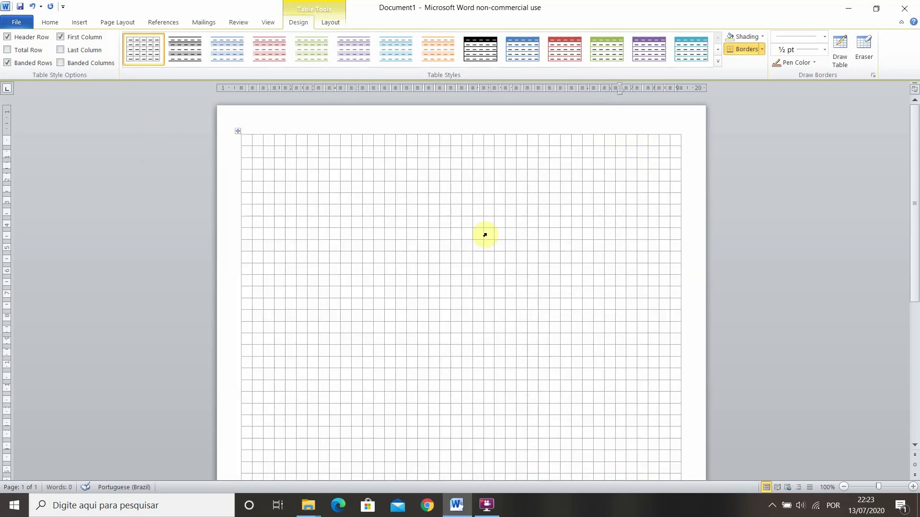
# Insert a blank page right after the light-gray grid table on page 1
pyautogui.scroll(-5, 485, 233)
pyautogui.scroll(-1, 485, 235)
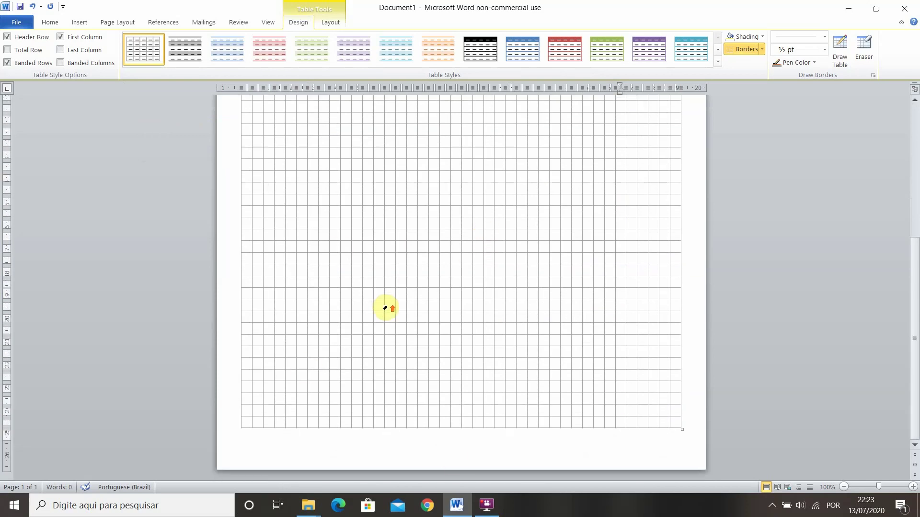
pyautogui.scroll(2, 494, 285)
pyautogui.scroll(4, 495, 285)
pyautogui.scroll(-8, 285, 136)
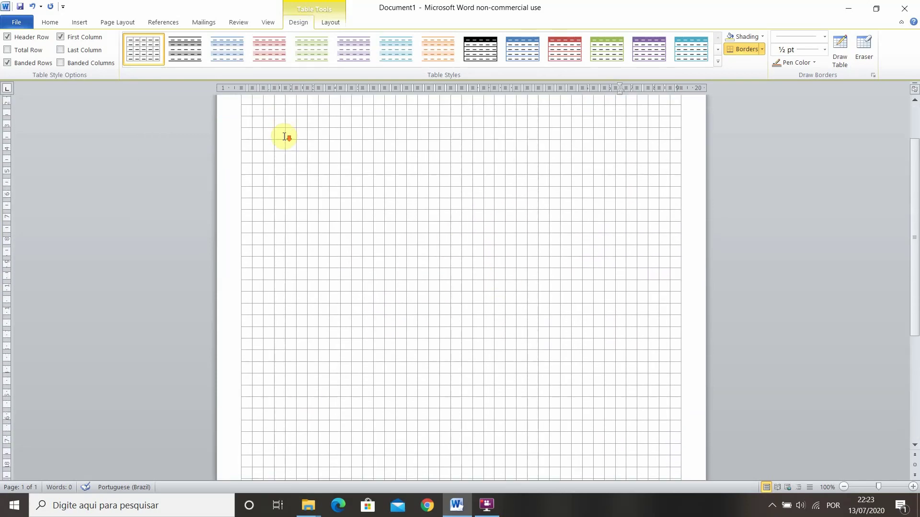
pyautogui.scroll(-1, 284, 137)
pyautogui.scroll(8, 284, 137)
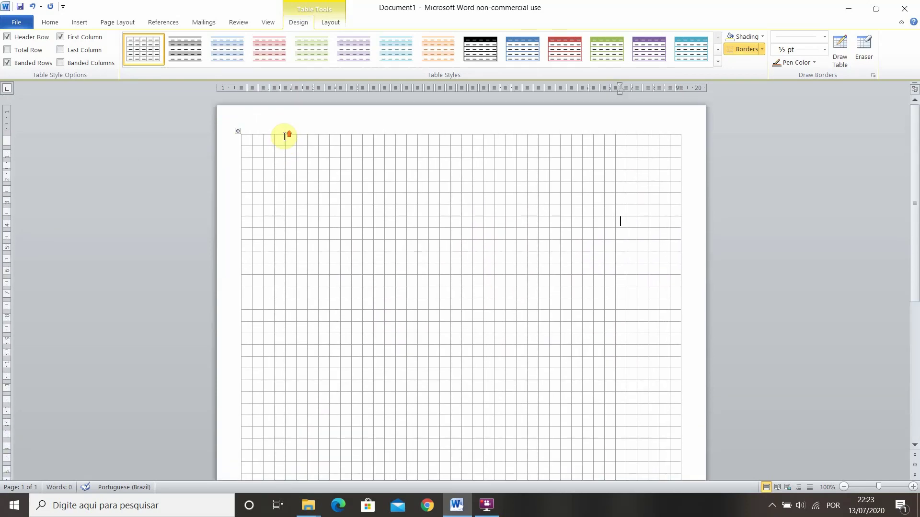
pyautogui.scroll(-8, 493, 329)
pyautogui.click(694, 433)
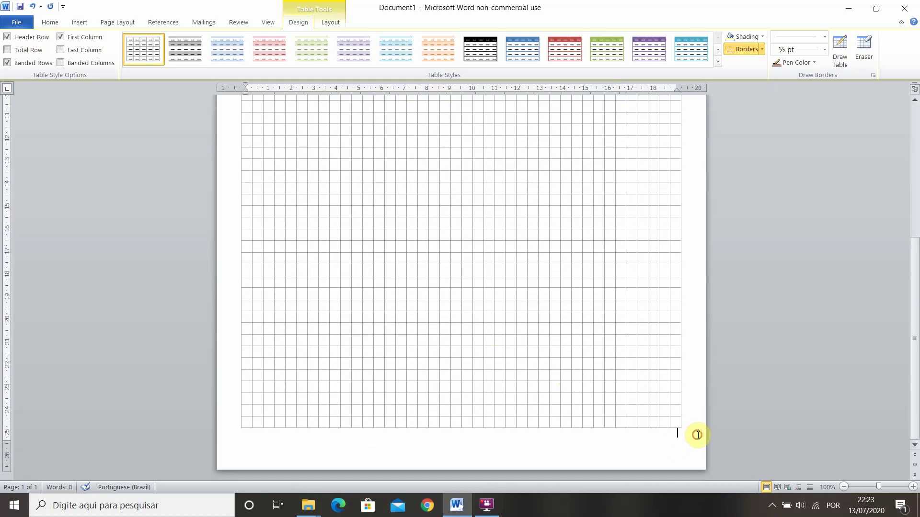
pyautogui.click(80, 22)
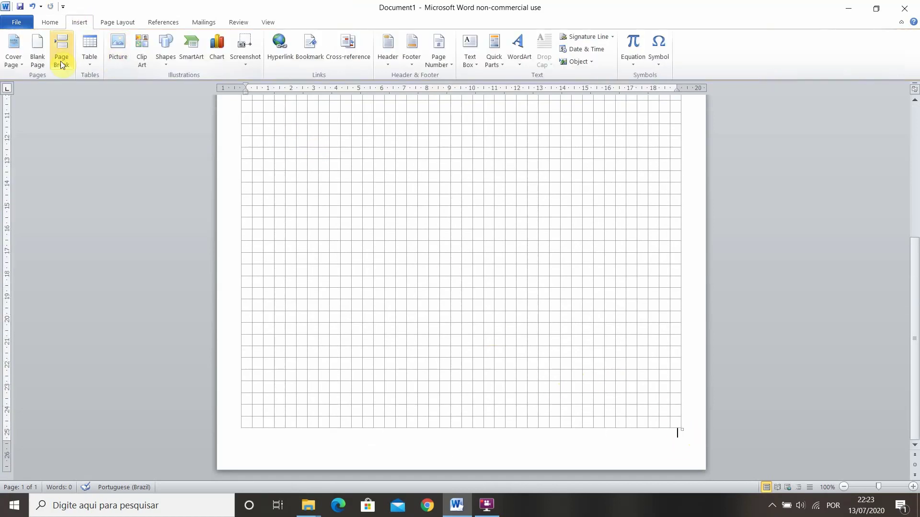
pyautogui.click(35, 59)
pyautogui.scroll(-6, 434, 281)
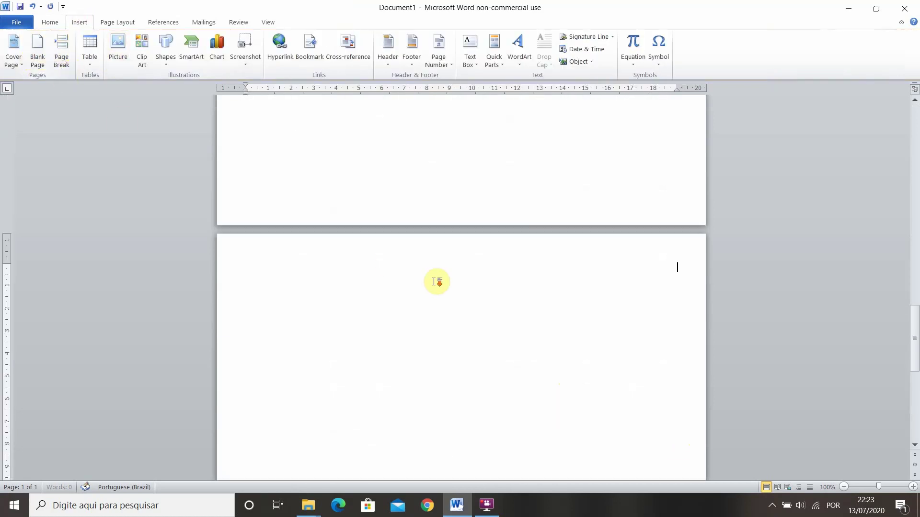
pyautogui.scroll(10, 441, 268)
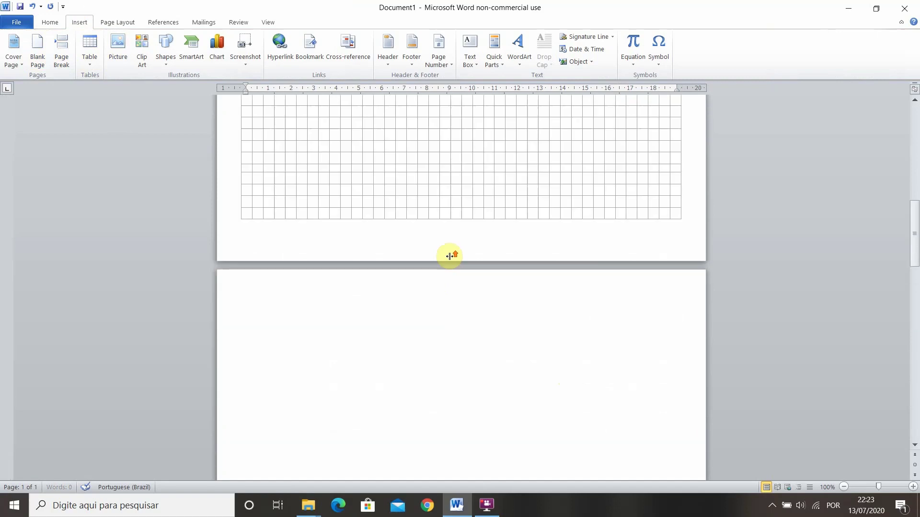
pyautogui.scroll(-10, 450, 256)
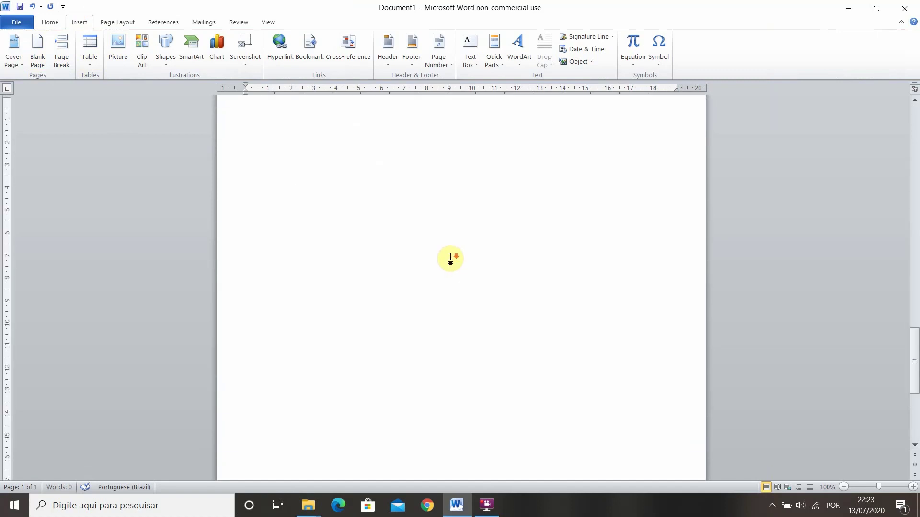
pyautogui.scroll(10, 450, 257)
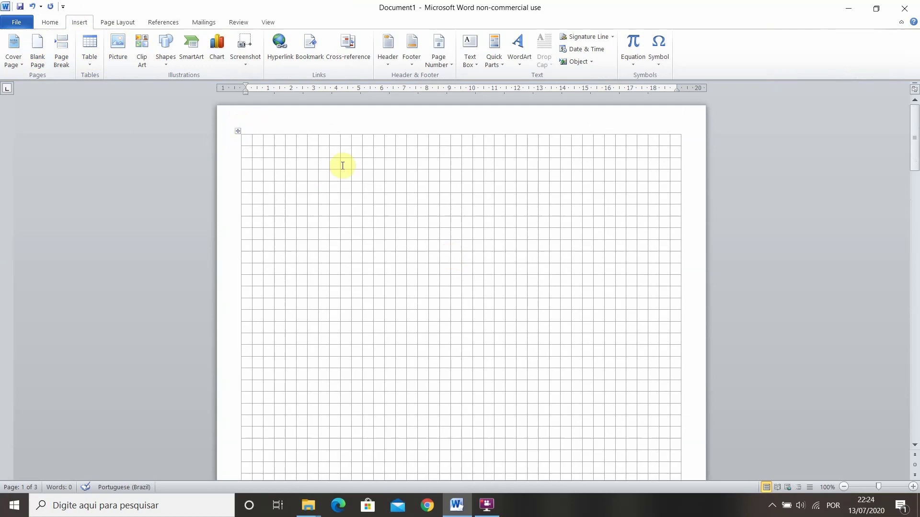
# Select the whole grid table and paste a copy of it onto page 2
pyautogui.click(238, 131)
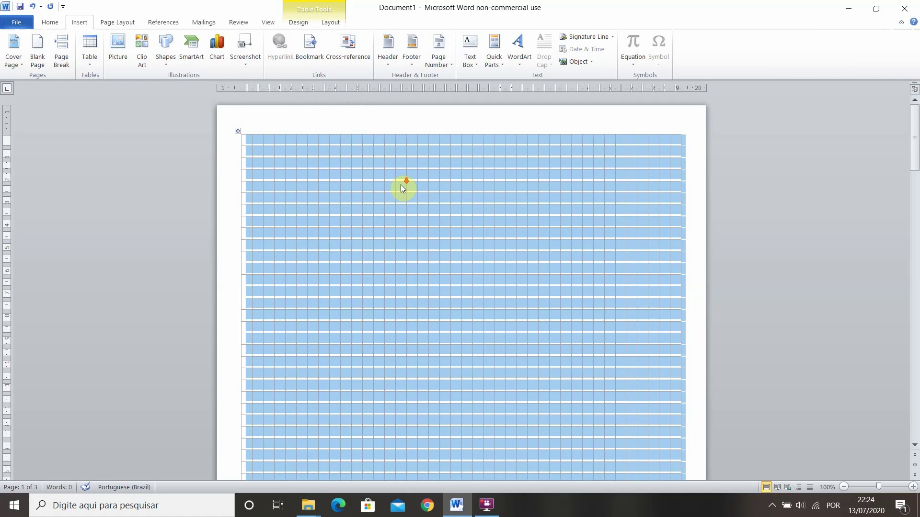
pyautogui.scroll(-10, 402, 185)
pyautogui.click(349, 294)
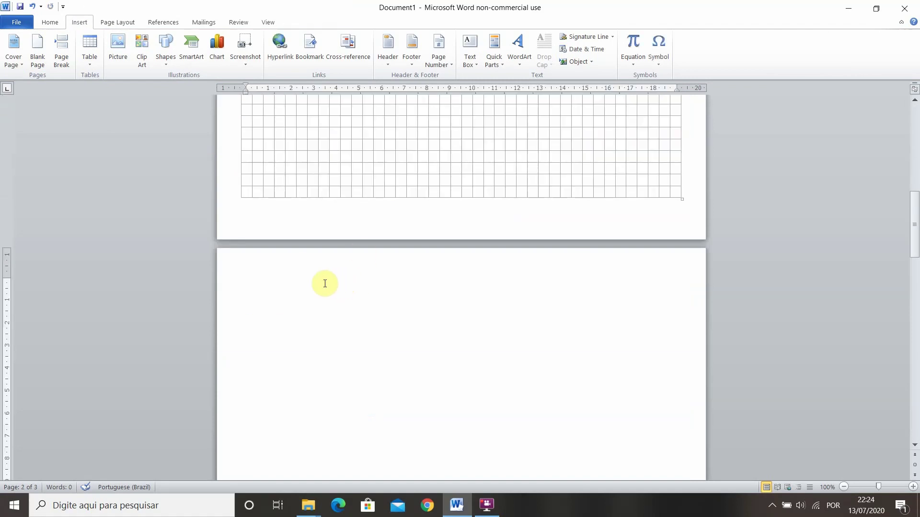
pyautogui.hotkey('ctrl', 'v')
pyautogui.hotkey('ctrl', 'v')
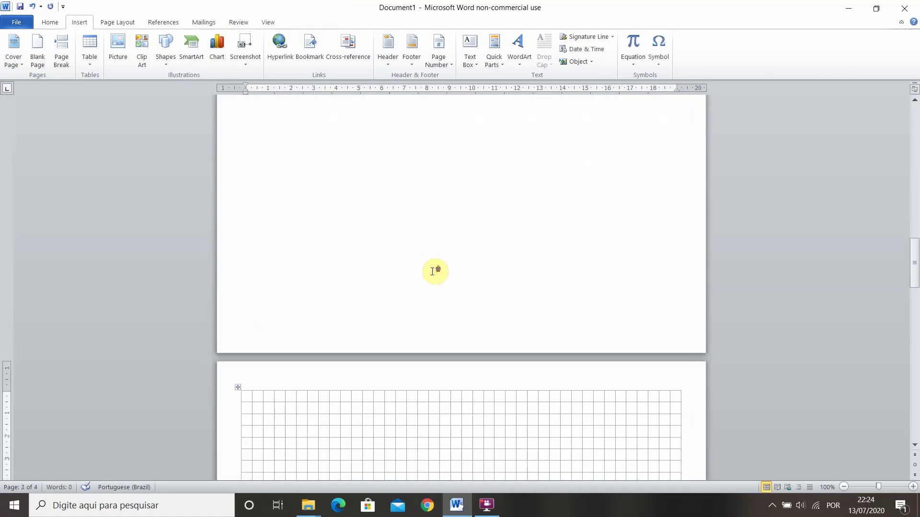
# Paste another grid copy onto the next blank page, then select the whole grid table
pyautogui.scroll(-3, 407, 293)
pyautogui.click(383, 314)
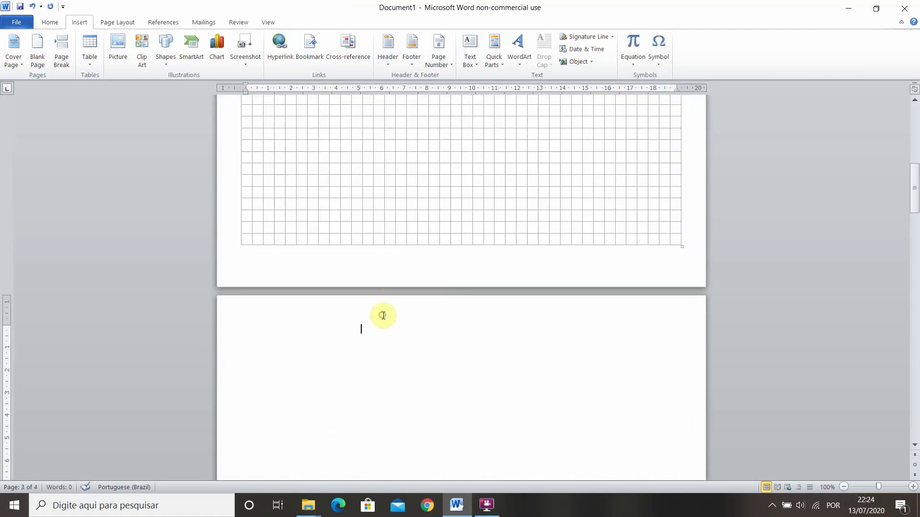
pyautogui.hotkey('ctrl', 'v')
pyautogui.hotkey('ctrl', 'v')
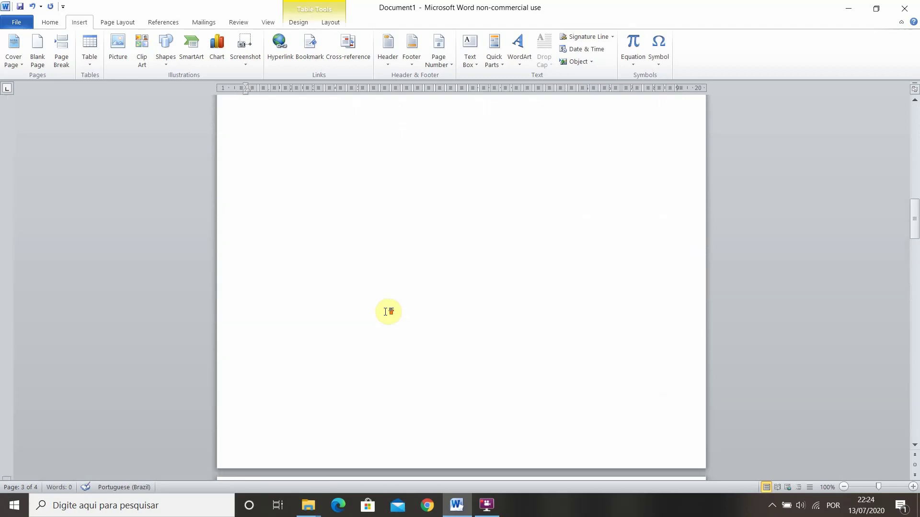
pyautogui.scroll(5, 386, 305)
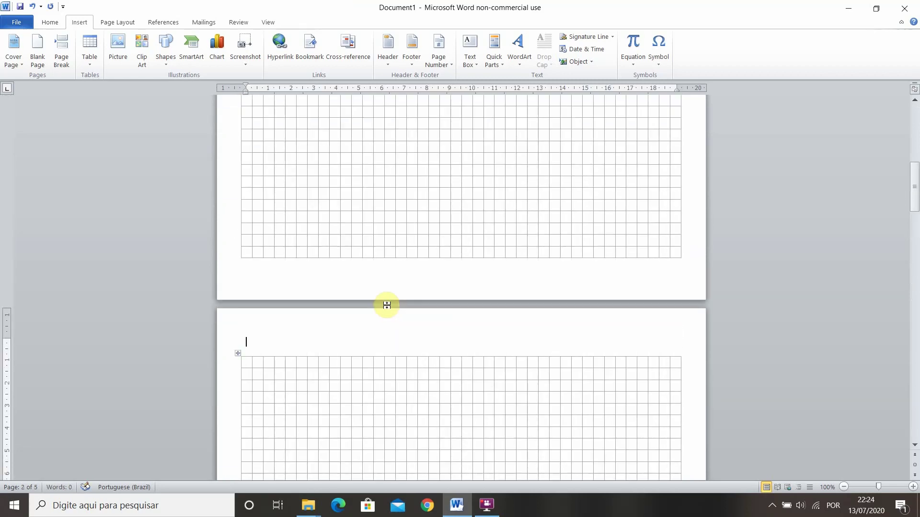
pyautogui.middleClick(384, 305)
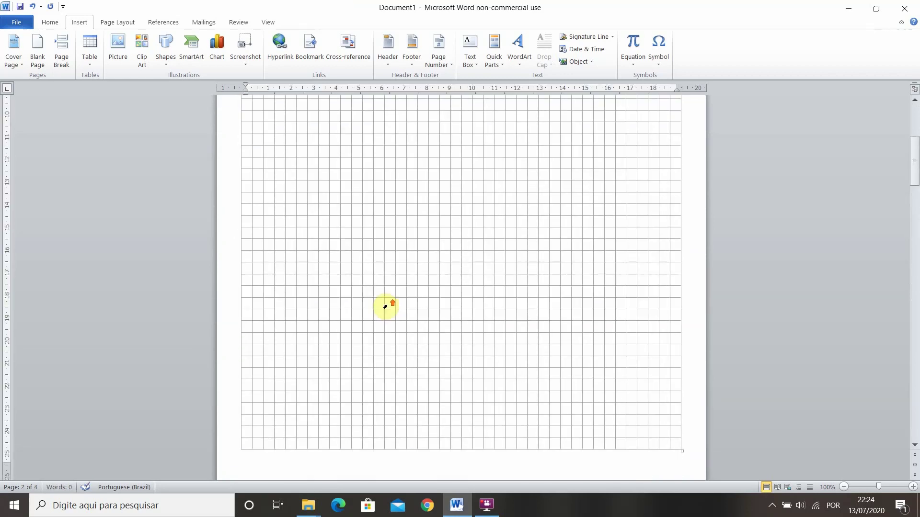
pyautogui.scroll(20, 385, 306)
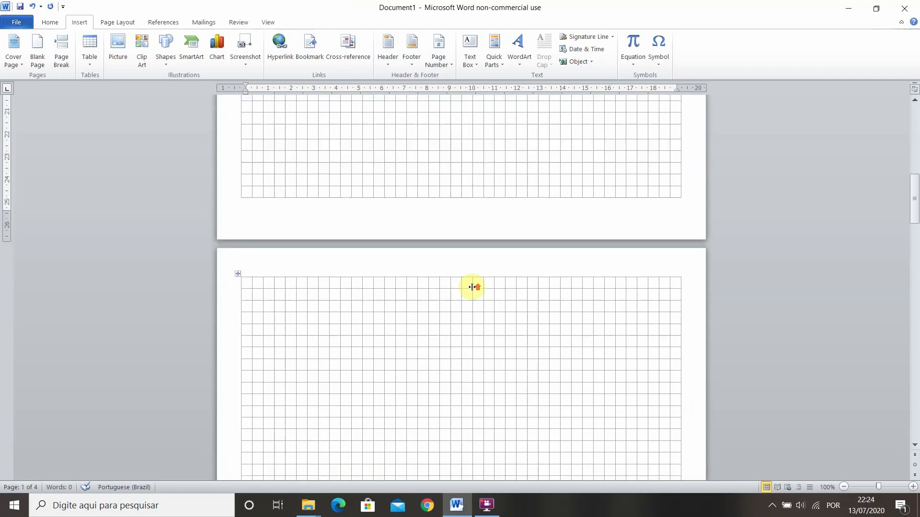
pyautogui.hotkey('ctrl', 'a')
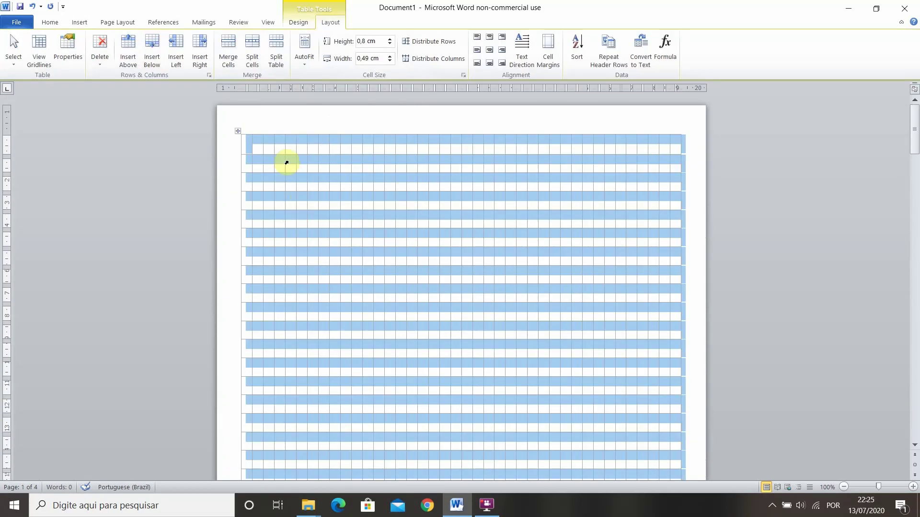
pyautogui.click(290, 127)
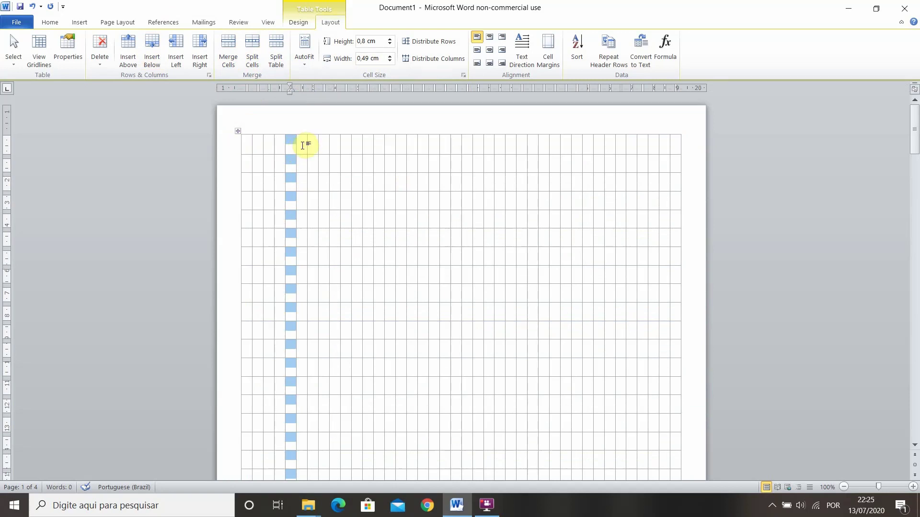
pyautogui.click(302, 145)
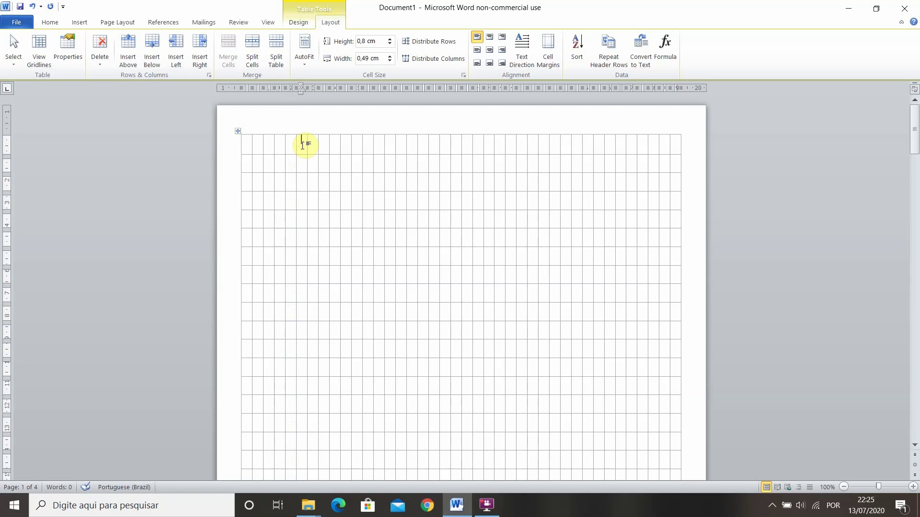